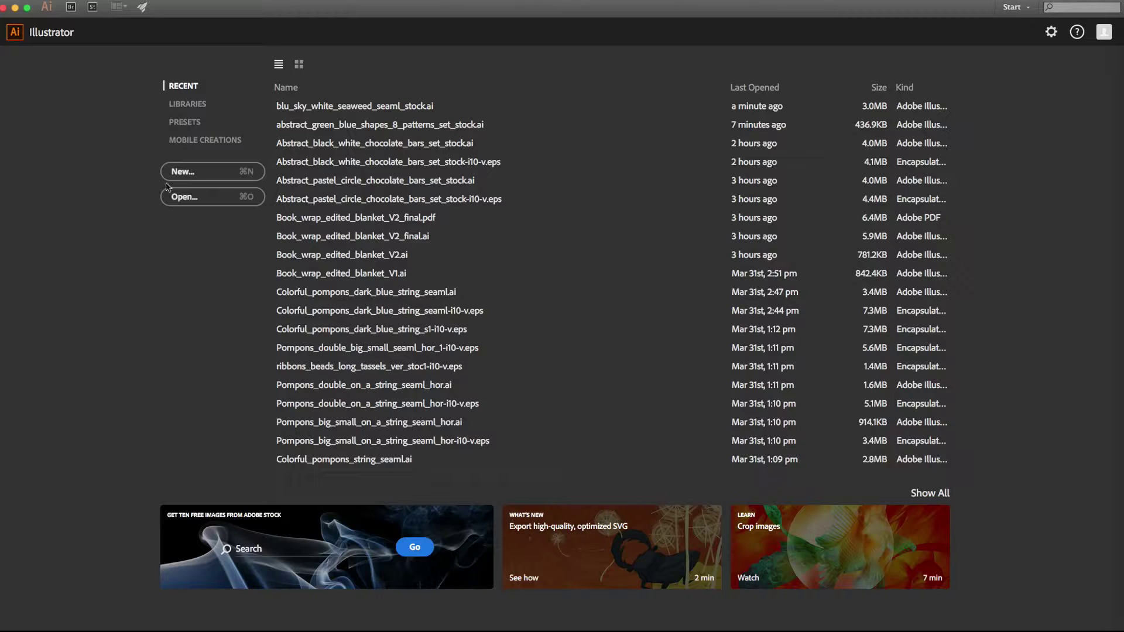
# Open blu_sky_white_seaweed_seaml_stock.ai from Recent files and ungroup all its seaweed artwork
pyautogui.click(402, 107)
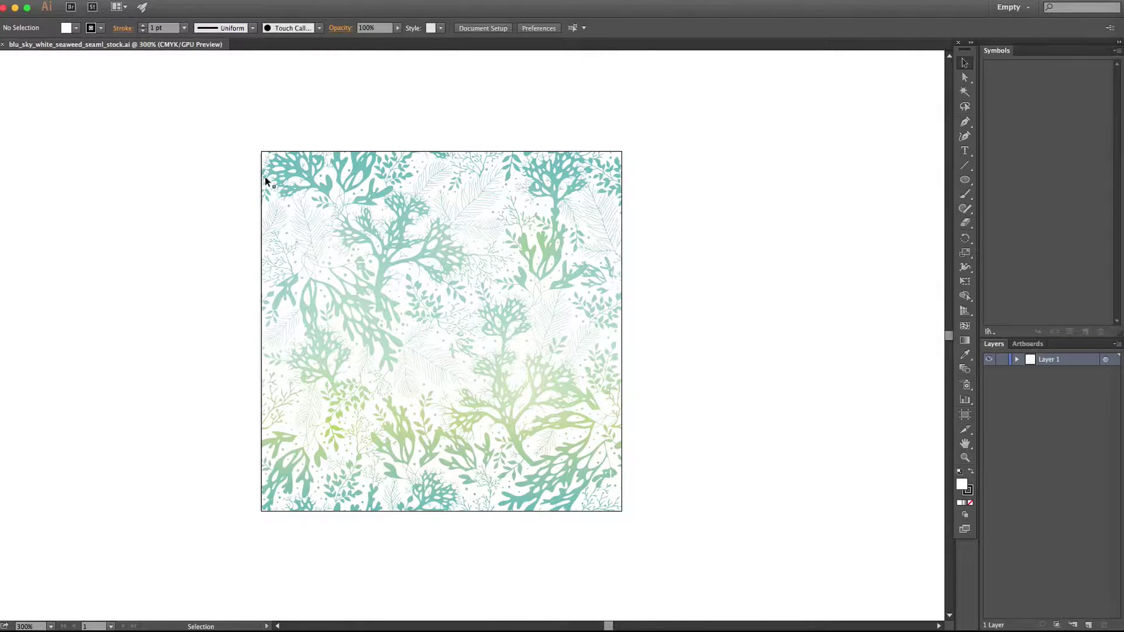
pyautogui.moveTo(208, 121); pyautogui.dragTo(649, 550)
pyautogui.hotkey('ctrl', 'shift', 'g')
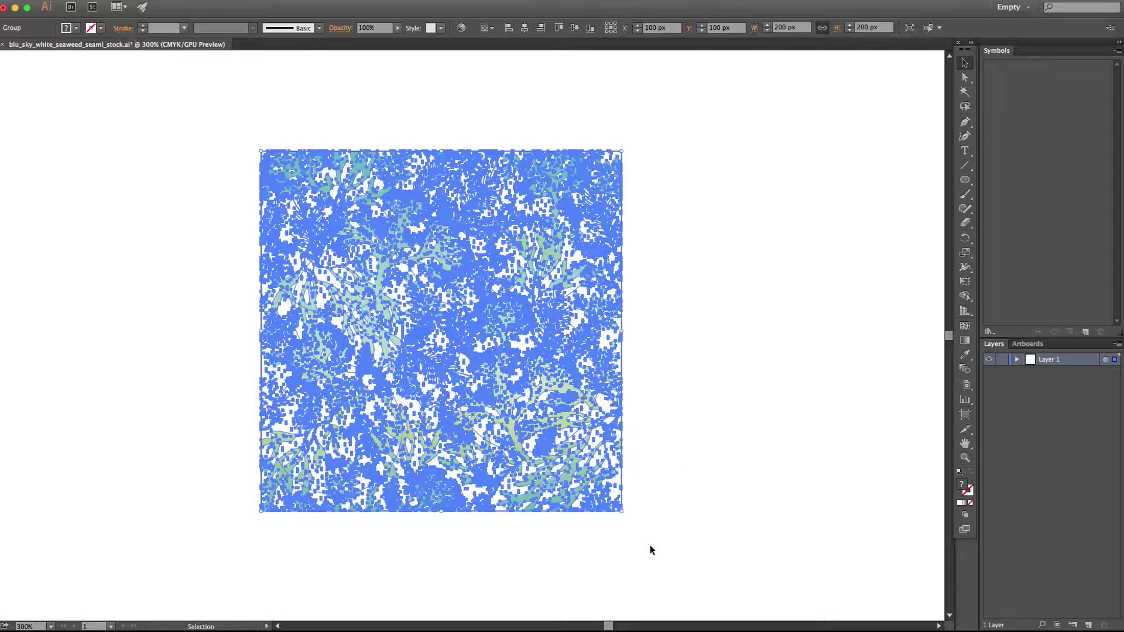
pyautogui.click(751, 293)
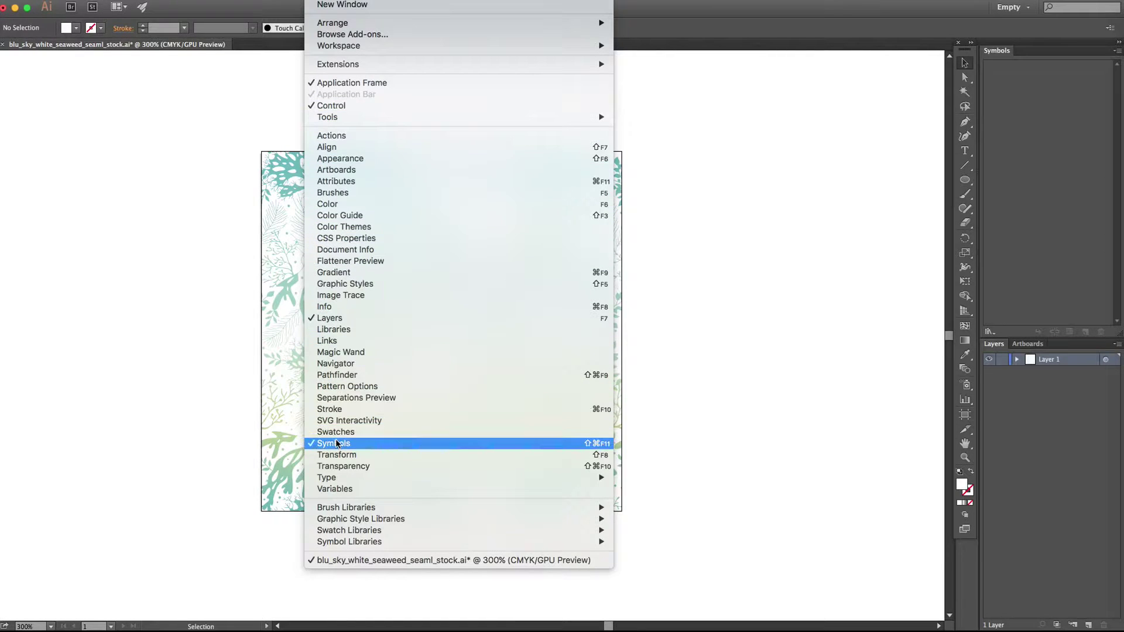
# Drag the seaweed artwork into the Swatches panel to create New Pattern Swatch 5
pyautogui.click(336, 431)
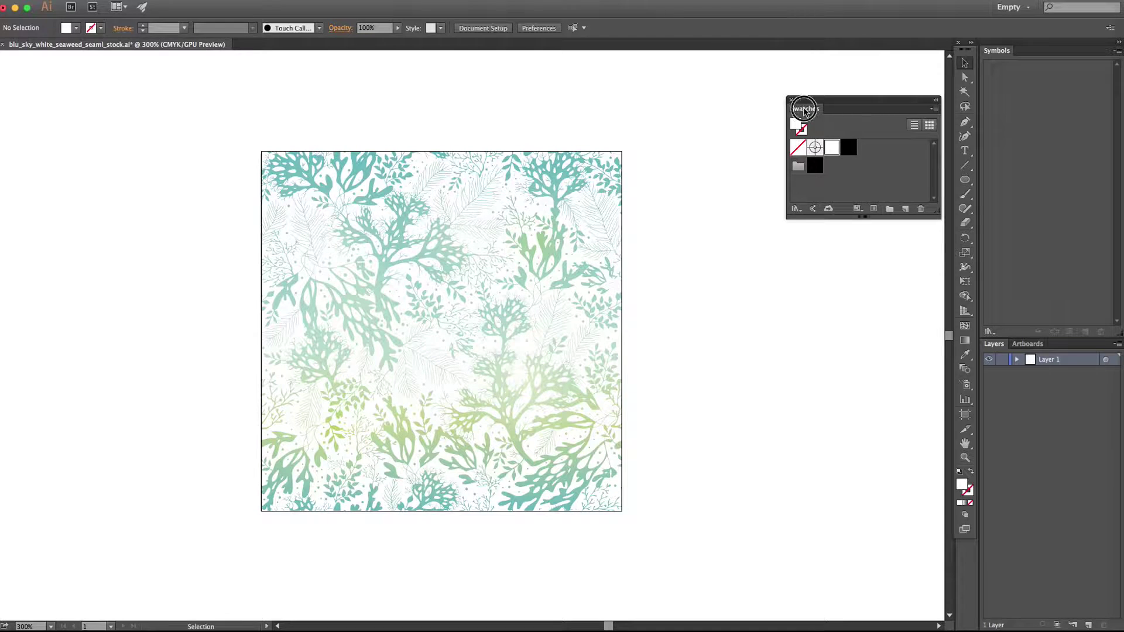
pyautogui.moveTo(800, 109); pyautogui.dragTo(764, 99)
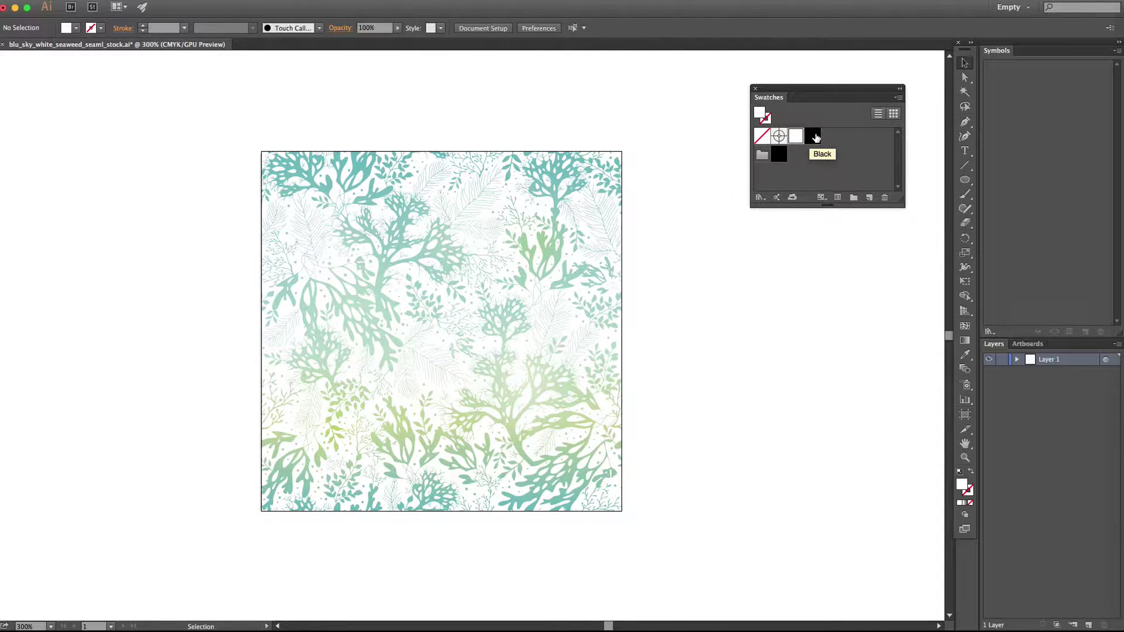
pyautogui.click(825, 164)
pyautogui.click(534, 318)
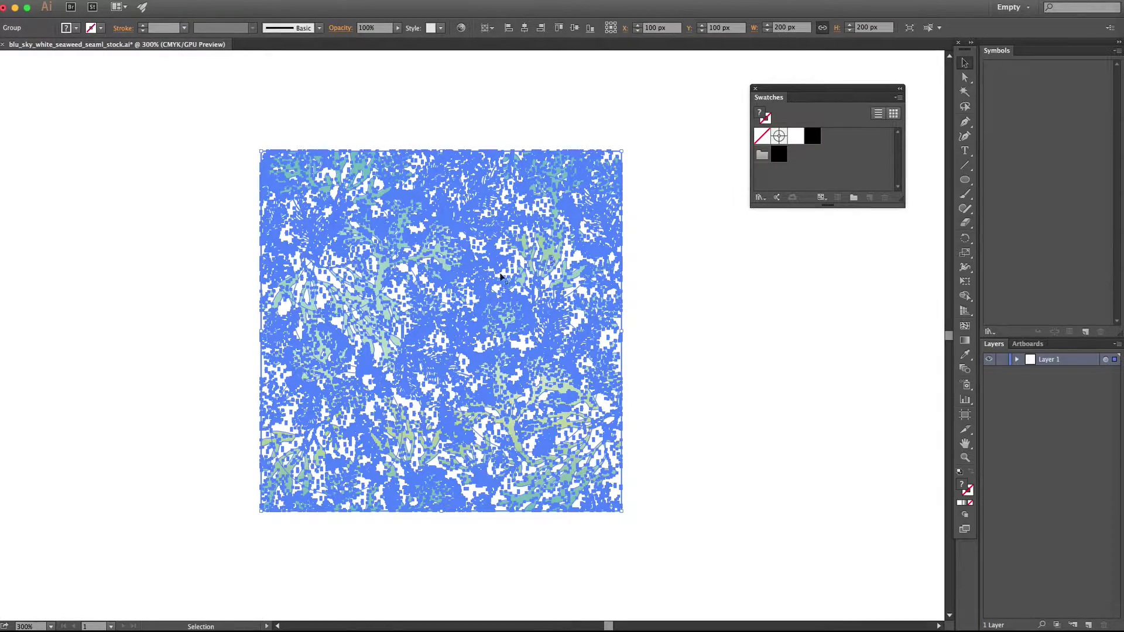
pyautogui.moveTo(514, 318); pyautogui.dragTo(795, 167)
pyautogui.click(803, 397)
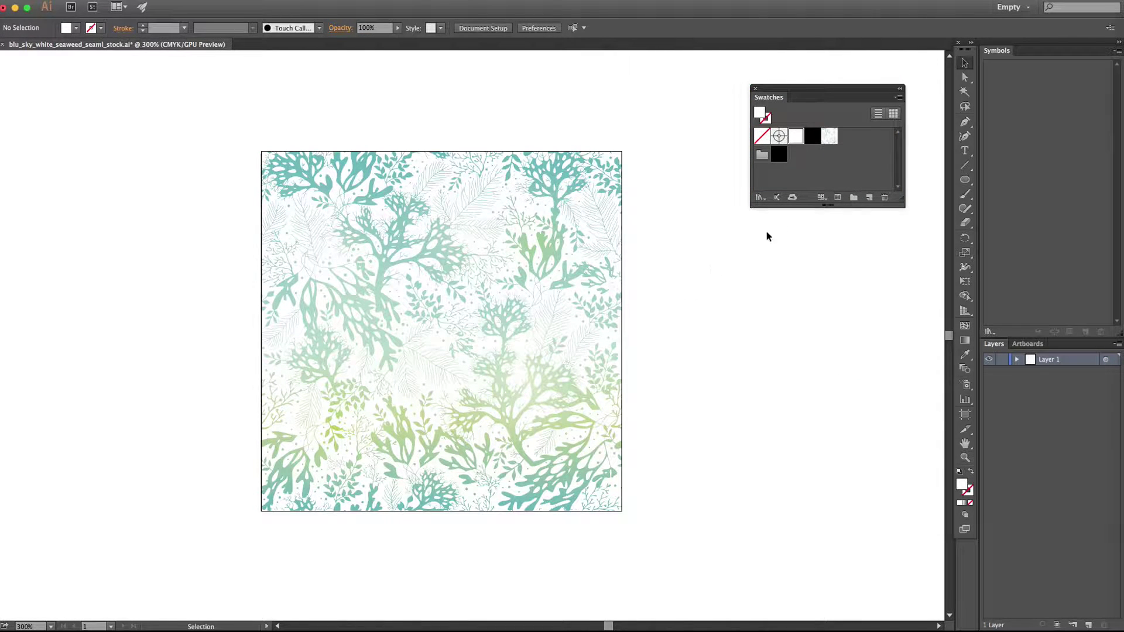
# Switch the Swatches panel to Large Thumbnail View and dock it above Symbols
pyautogui.click(898, 99)
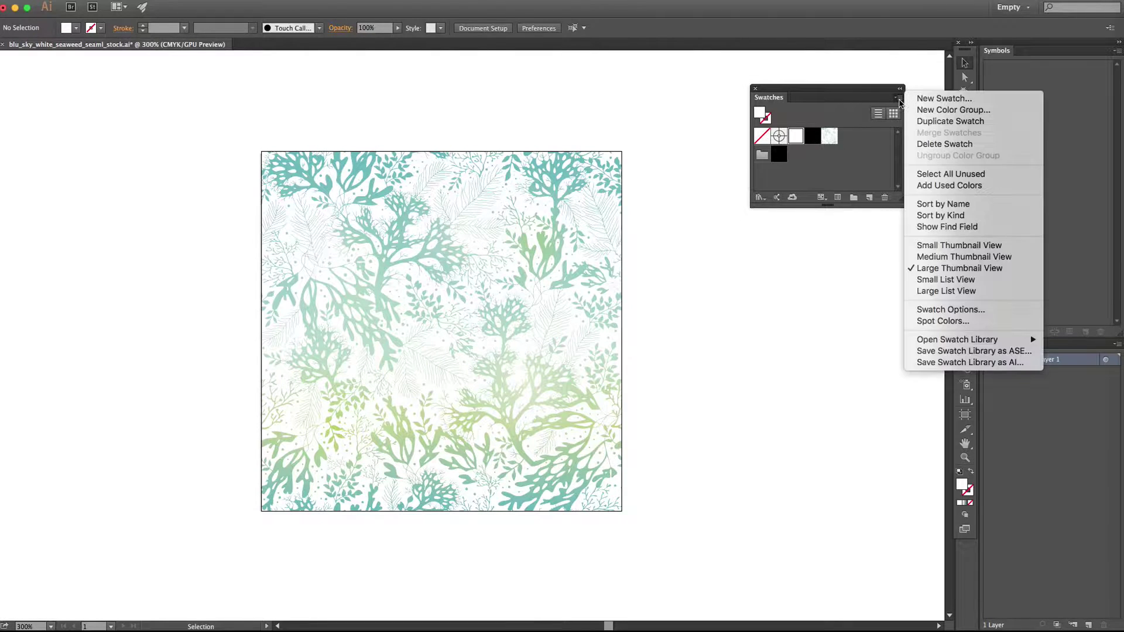
pyautogui.click(959, 247)
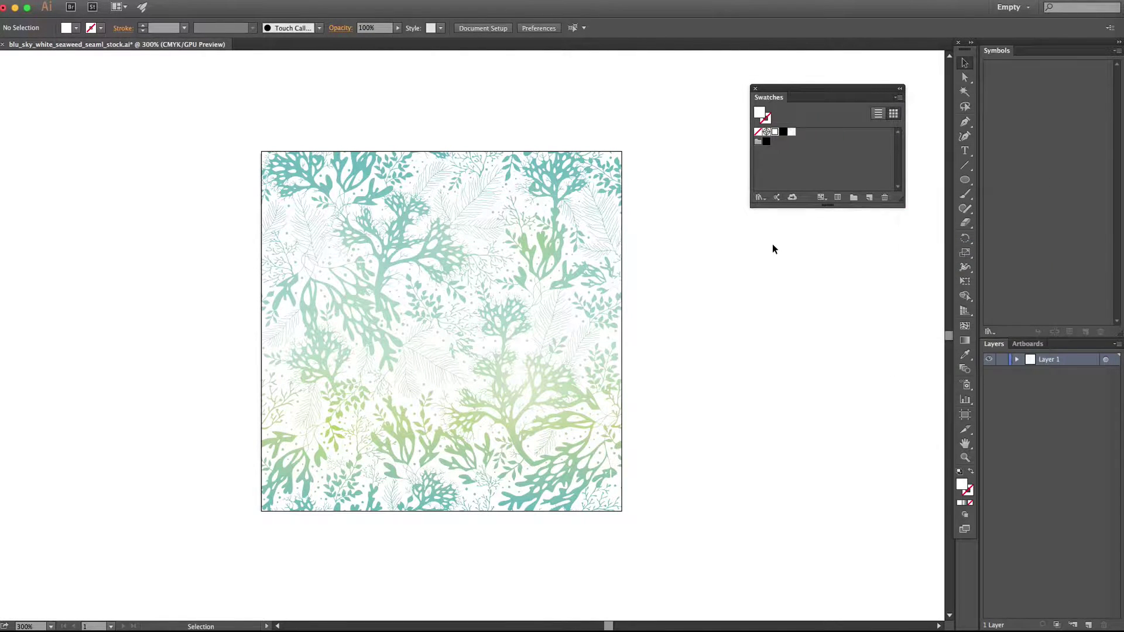
pyautogui.click(899, 98)
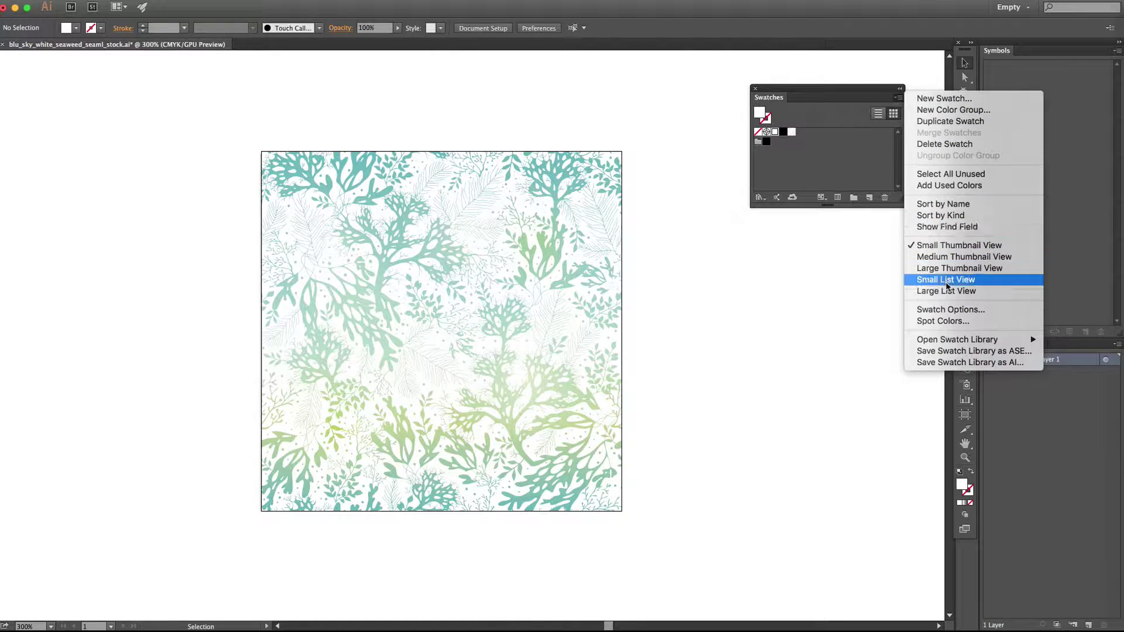
pyautogui.click(988, 269)
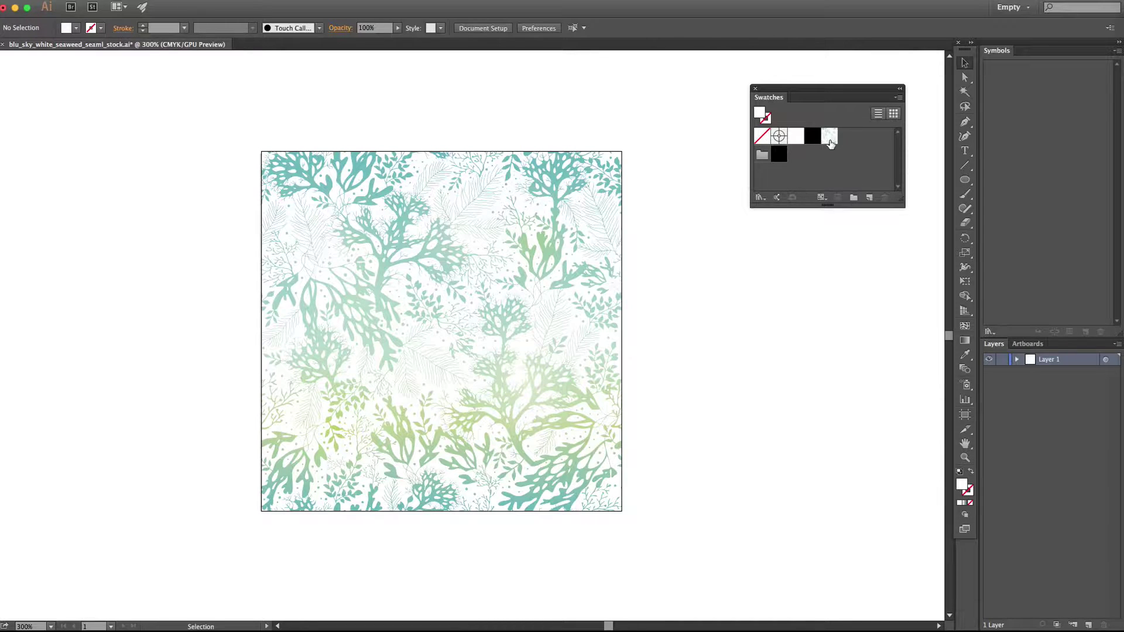
pyautogui.moveTo(762, 98); pyautogui.dragTo(997, 43)
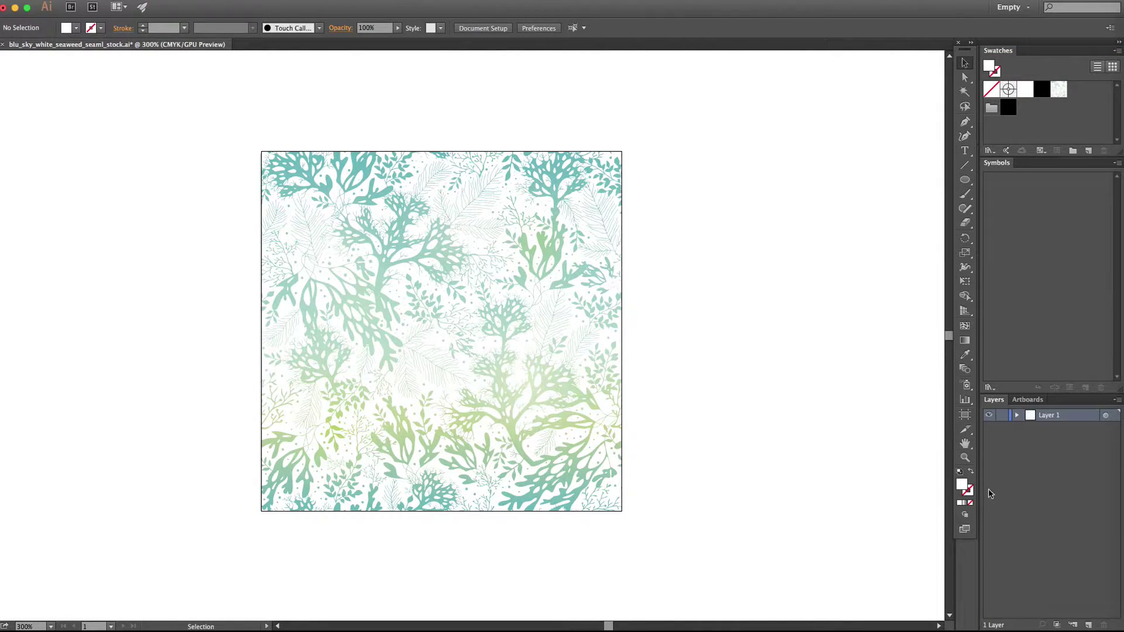
pyautogui.click(964, 443)
pyautogui.moveTo(357, 296); pyautogui.dragTo(132, 290)
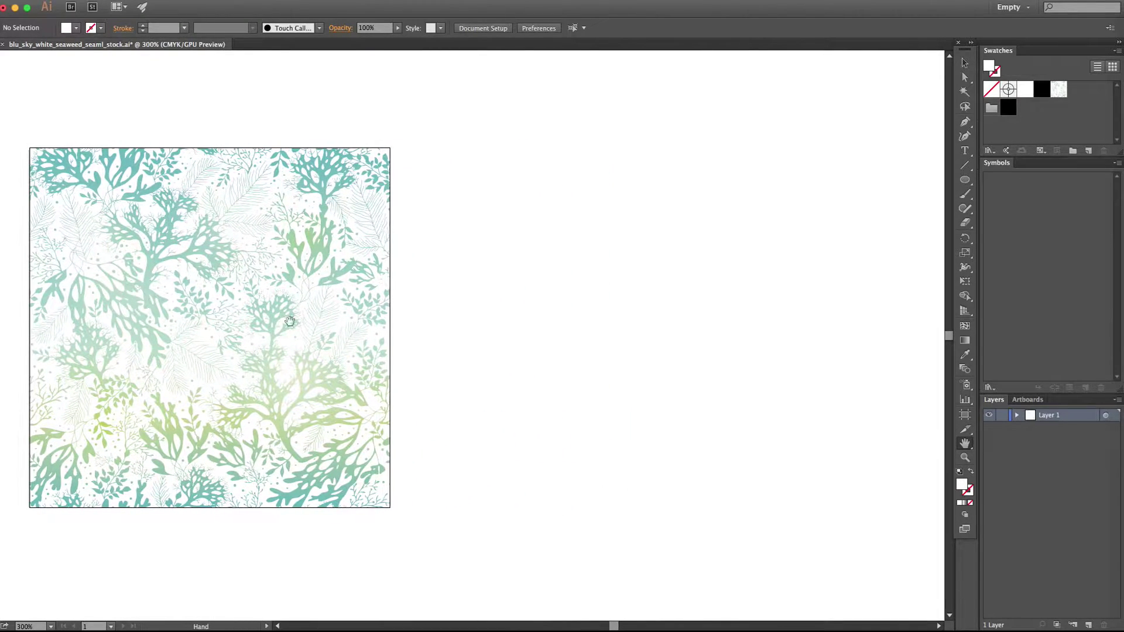
pyautogui.click(964, 62)
pyautogui.click(1052, 97)
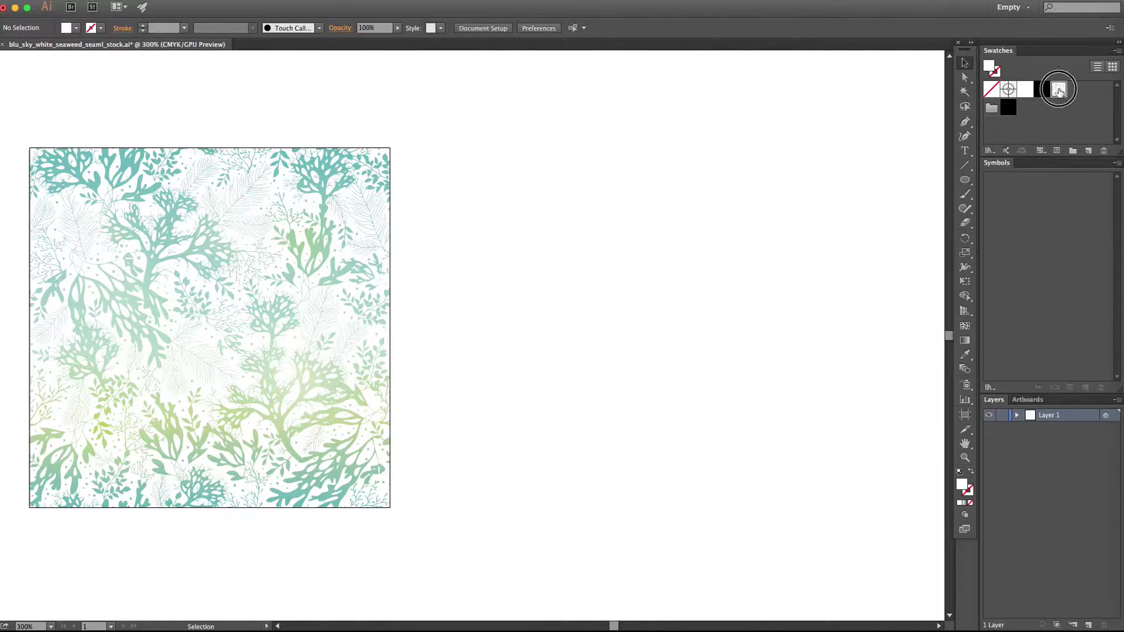
pyautogui.moveTo(1053, 97); pyautogui.dragTo(611, 343)
pyautogui.click(665, 120)
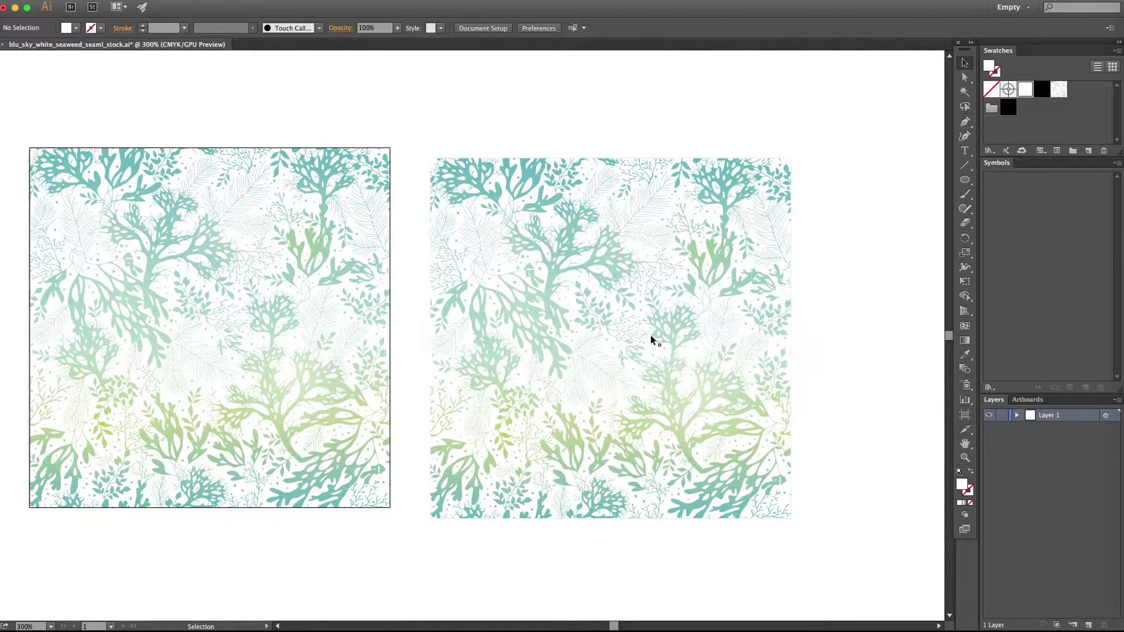
pyautogui.click(257, 390)
pyautogui.click(535, 404)
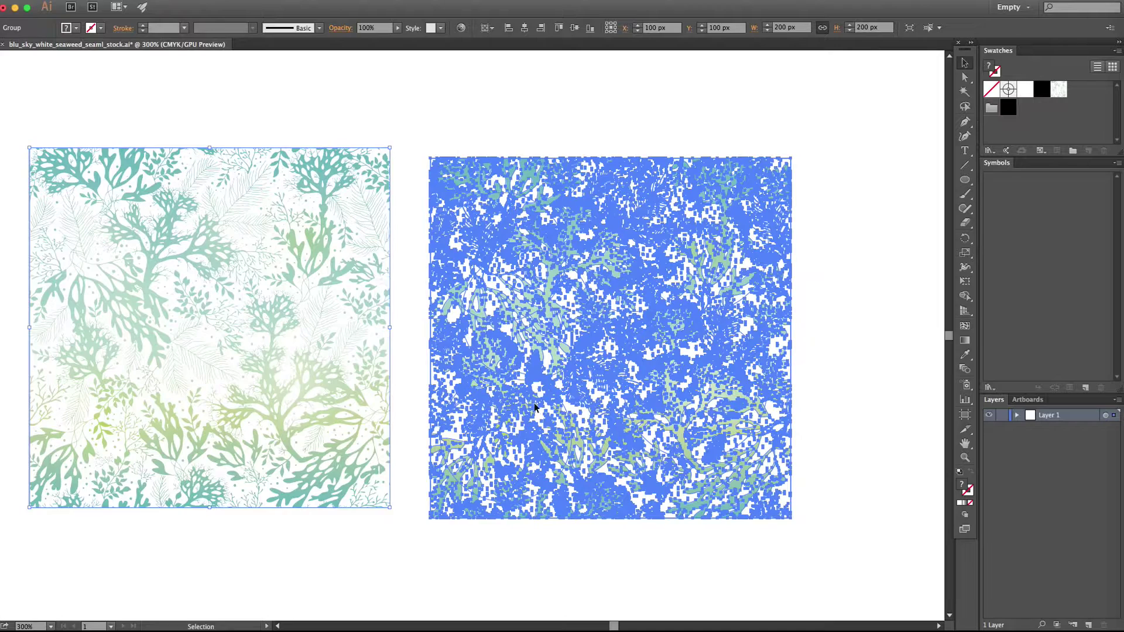
pyautogui.click(809, 285)
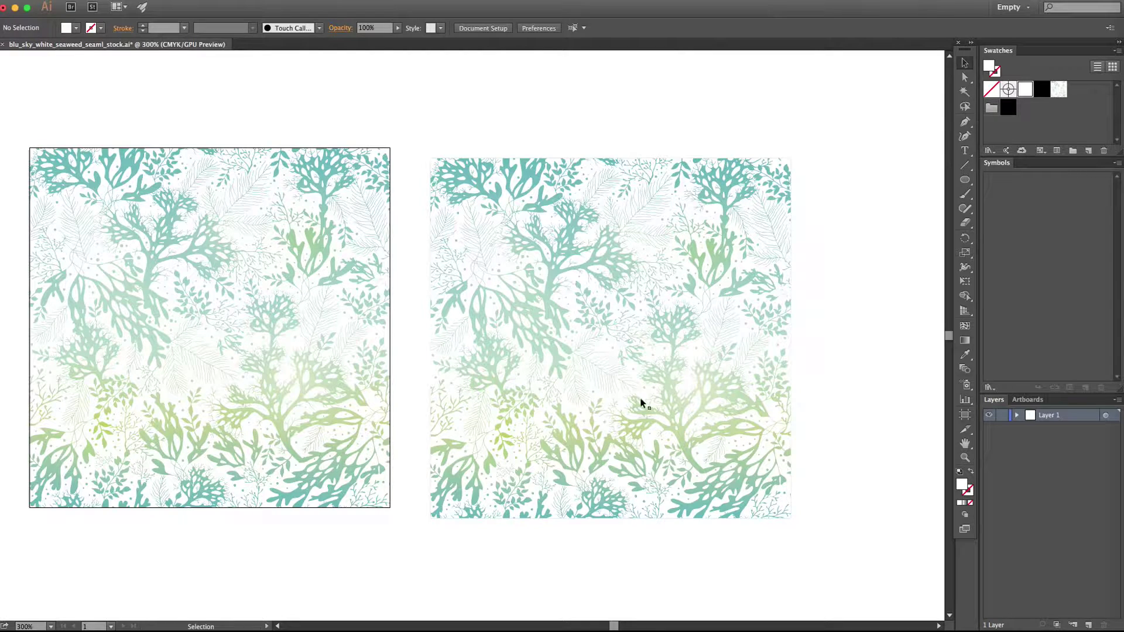
pyautogui.click(575, 374)
pyautogui.press('Delete')
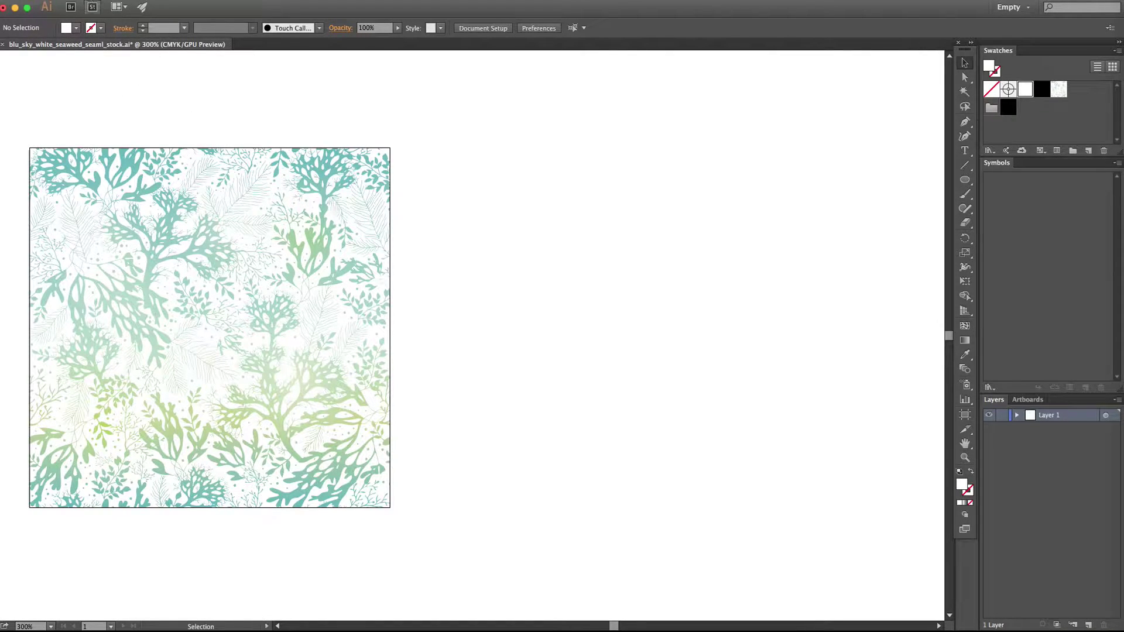
pyautogui.click(89, 2)
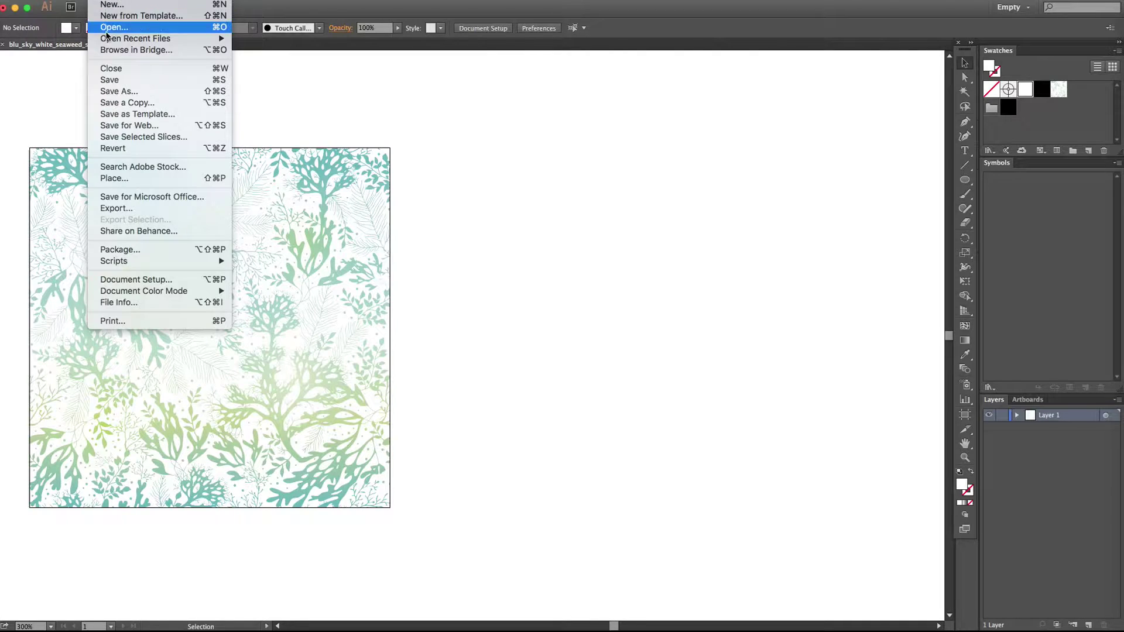
# Open abstract_green_blue_shapes_8_patterns_set_stock.ai from Open Recent Files and inspect its patterns
pyautogui.moveTo(119, 42)
pyautogui.click(301, 38)
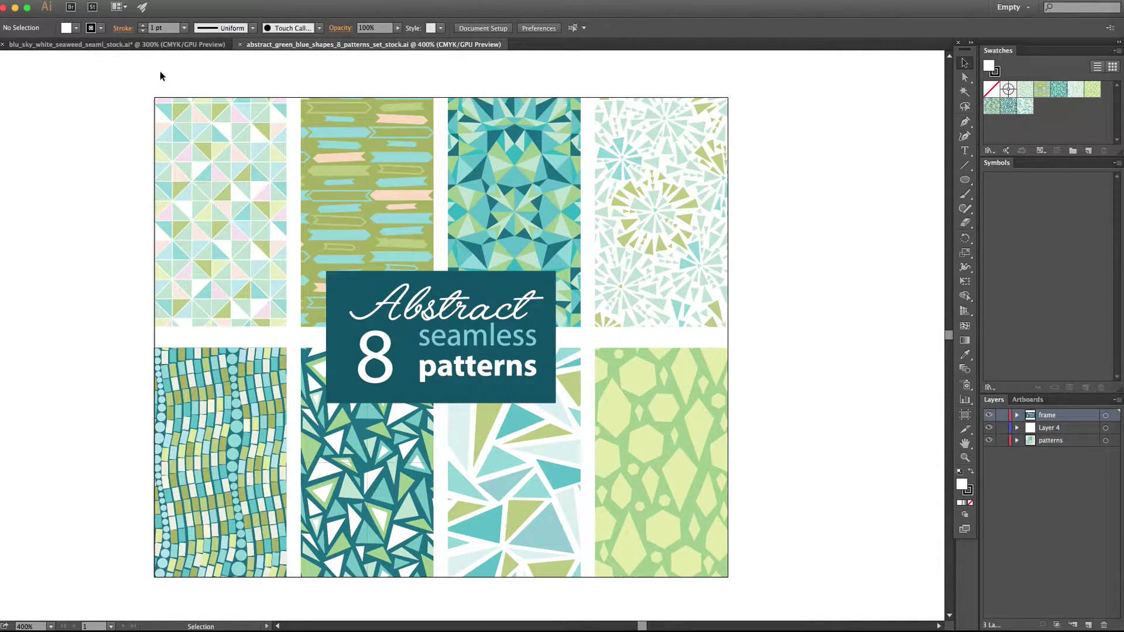
pyautogui.click(195, 255)
pyautogui.click(367, 231)
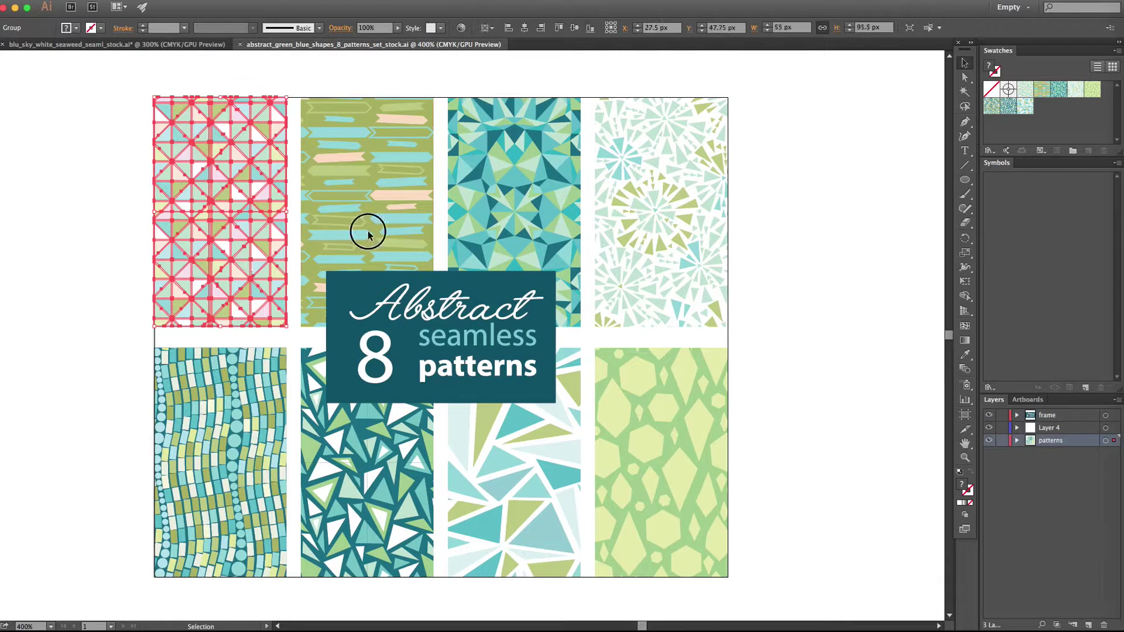
pyautogui.click(509, 222)
pyautogui.click(655, 215)
pyautogui.click(694, 430)
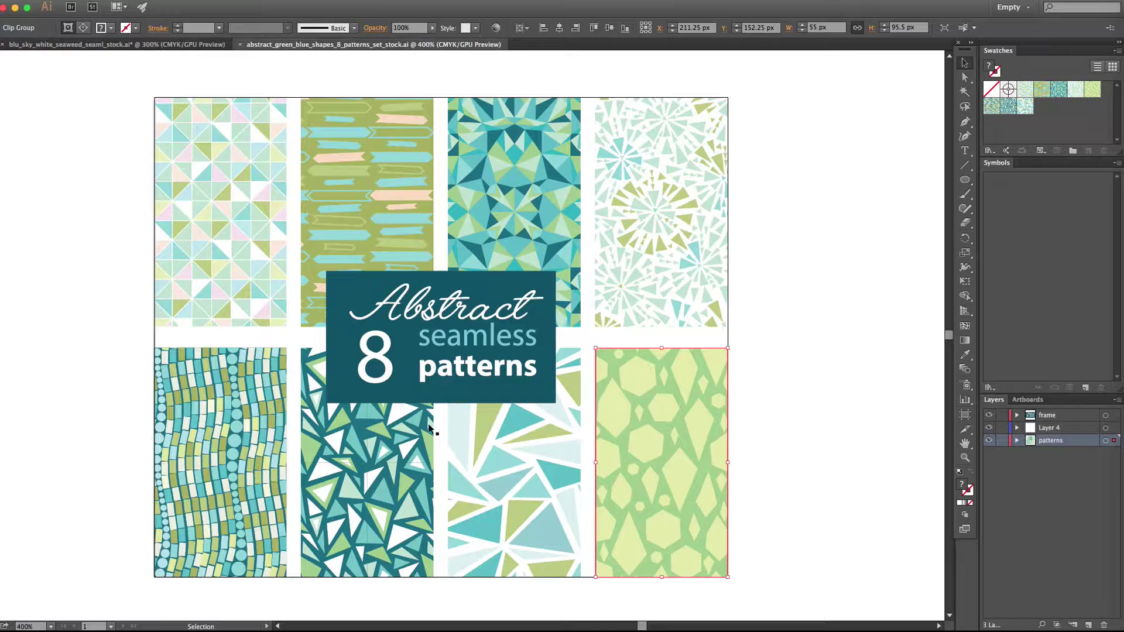
pyautogui.click(775, 353)
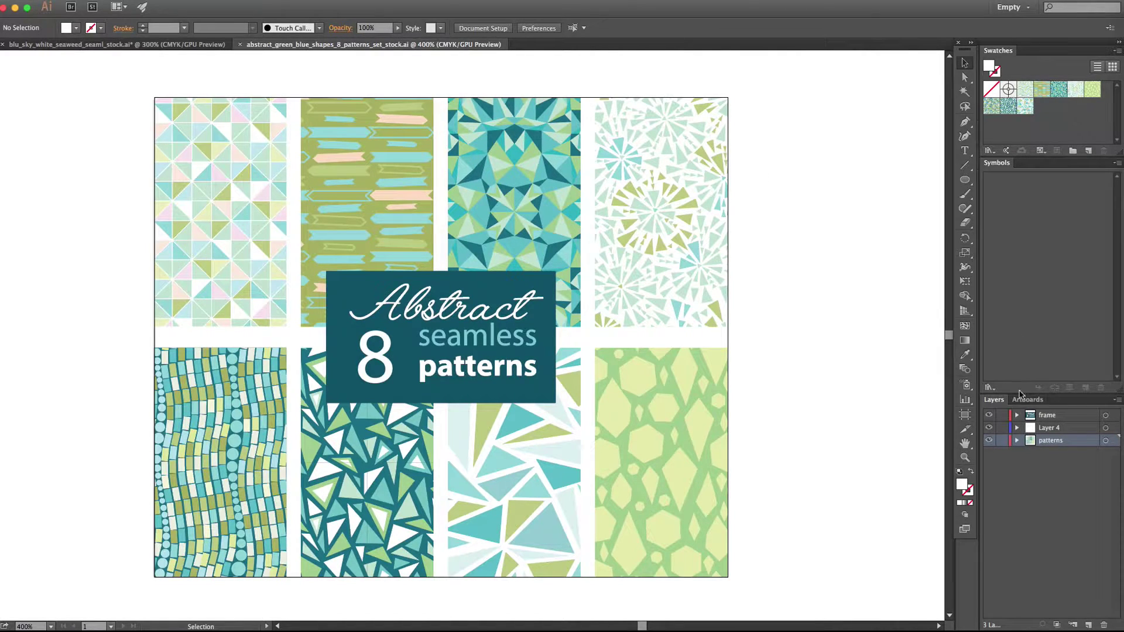
# Pan away from the sheet and place the triangle and green chevron pattern tiles on the canvas
pyautogui.click(965, 443)
pyautogui.moveTo(597, 342); pyautogui.dragTo(42, 379)
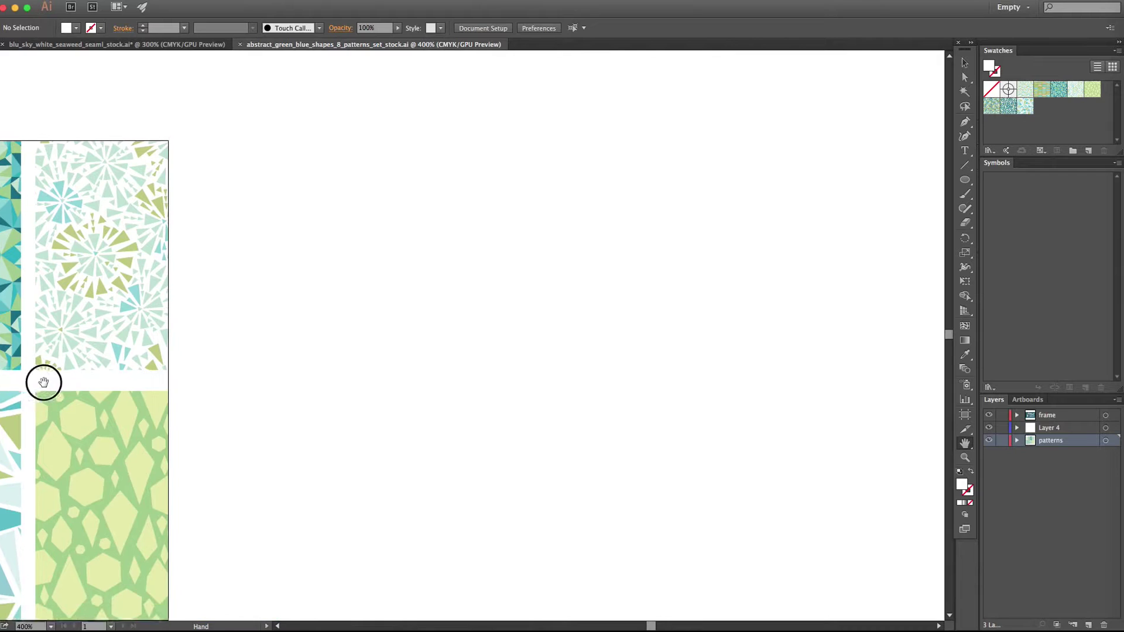
pyautogui.moveTo(259, 366); pyautogui.dragTo(76, 318)
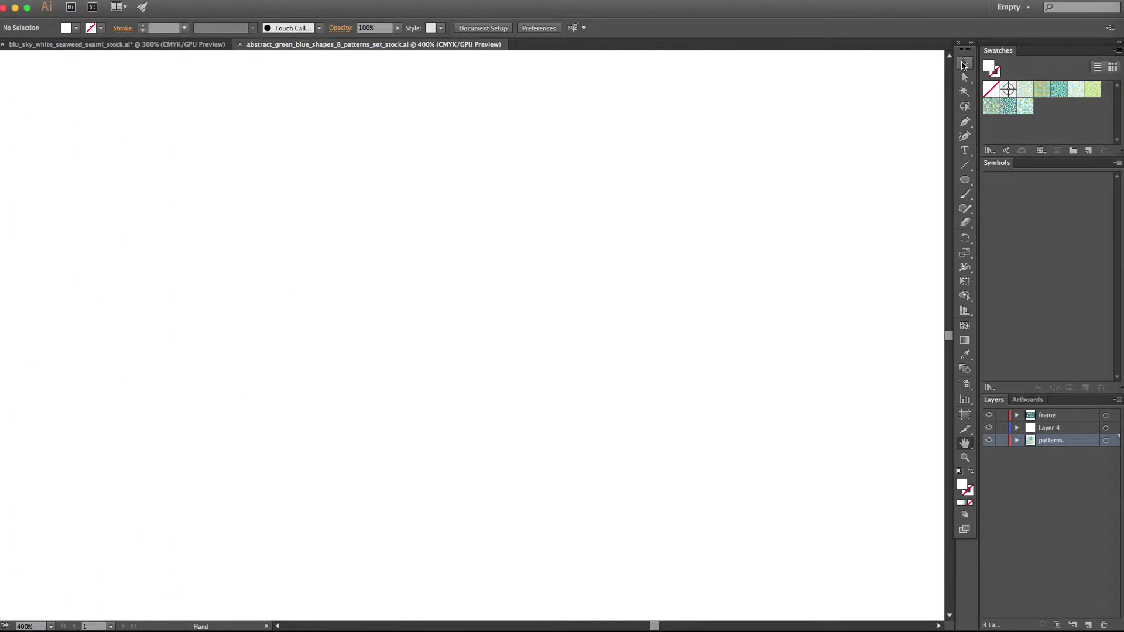
pyautogui.click(965, 62)
pyautogui.moveTo(1025, 89); pyautogui.dragTo(97, 156)
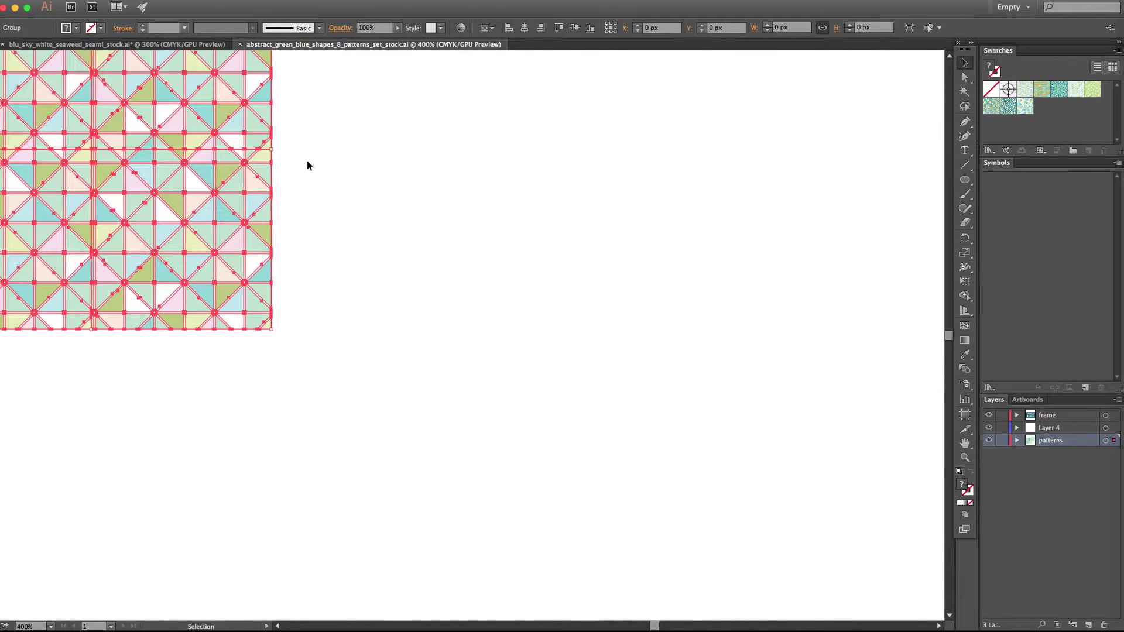
pyautogui.click(207, 203)
pyautogui.moveTo(208, 203); pyautogui.dragTo(376, 296)
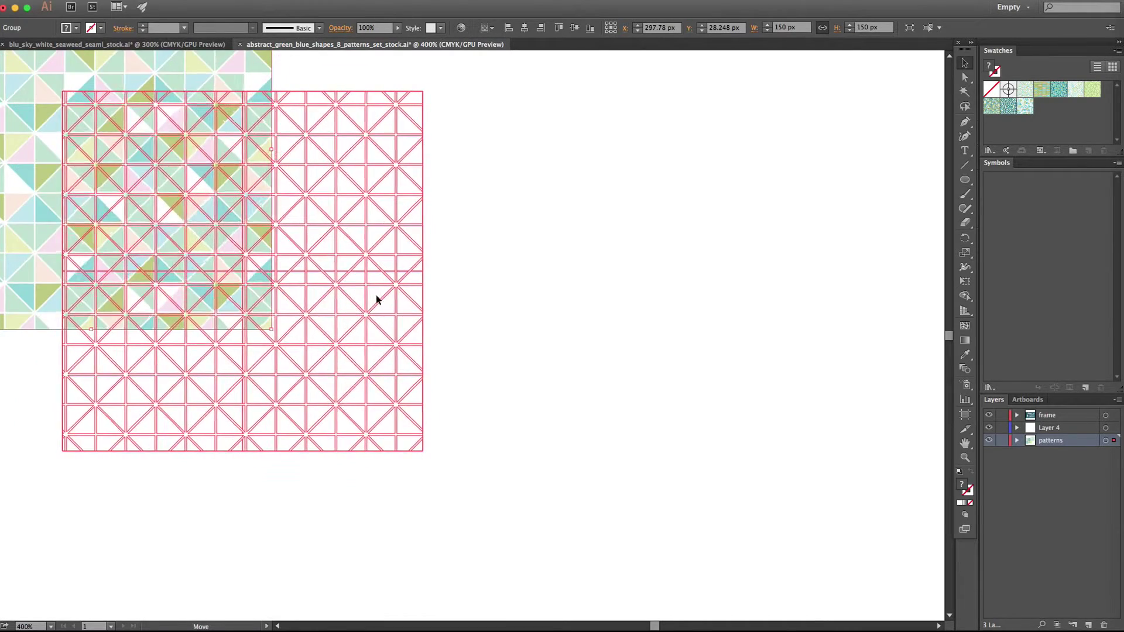
pyautogui.click(1042, 95)
pyautogui.moveTo(1042, 94); pyautogui.dragTo(590, 243)
pyautogui.click(692, 492)
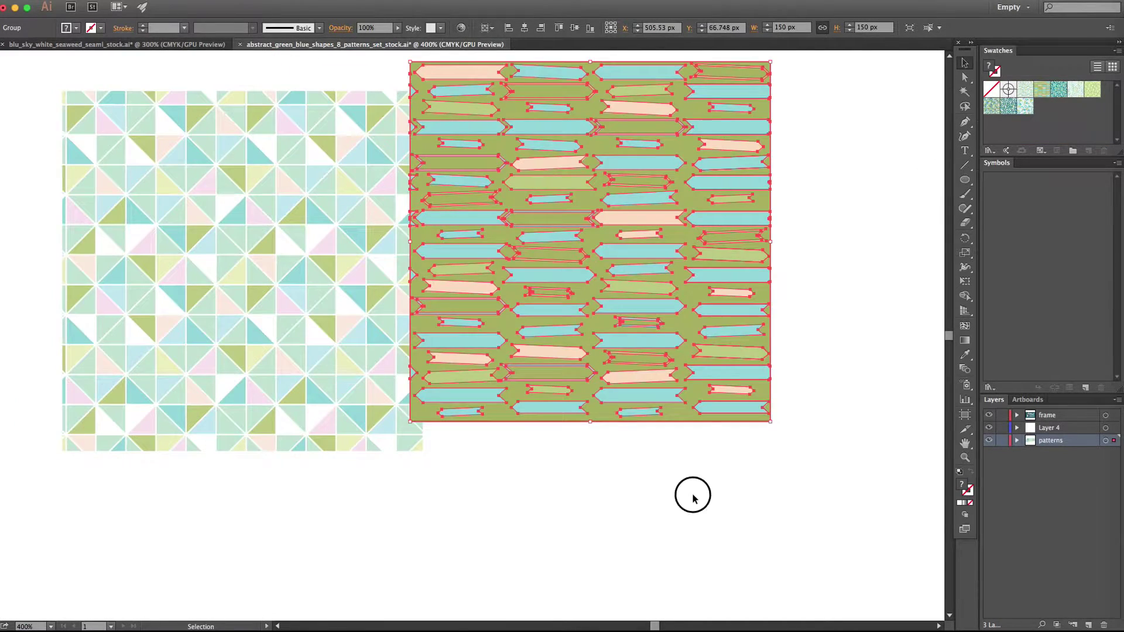
# Zoom out to 200% and place the kaleidoscope, starburst, pastel triangle and dense teal triangle tiles
pyautogui.click(967, 459)
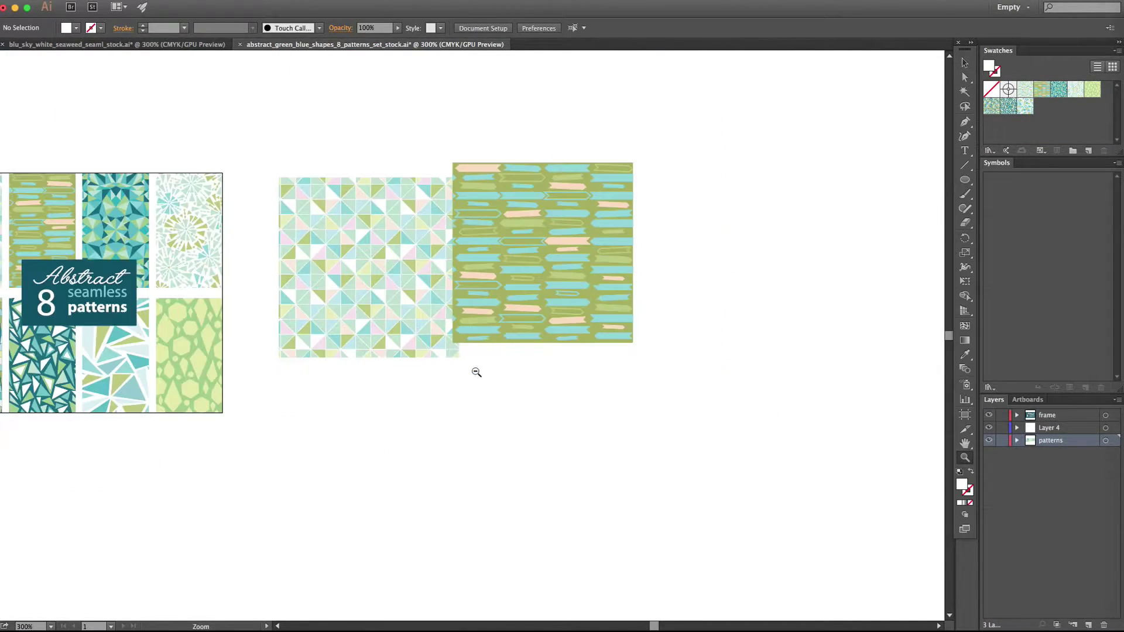
pyautogui.keyDown('alt'); pyautogui.click(476, 373); pyautogui.keyUp('alt')
pyautogui.click(965, 62)
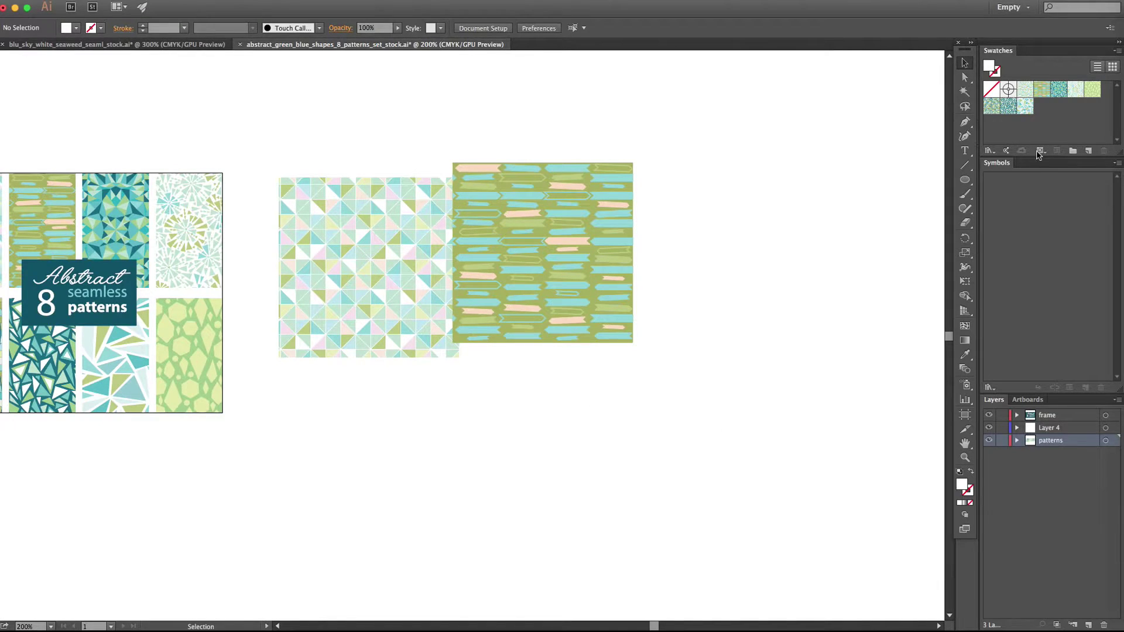
pyautogui.moveTo(1059, 92); pyautogui.dragTo(691, 274)
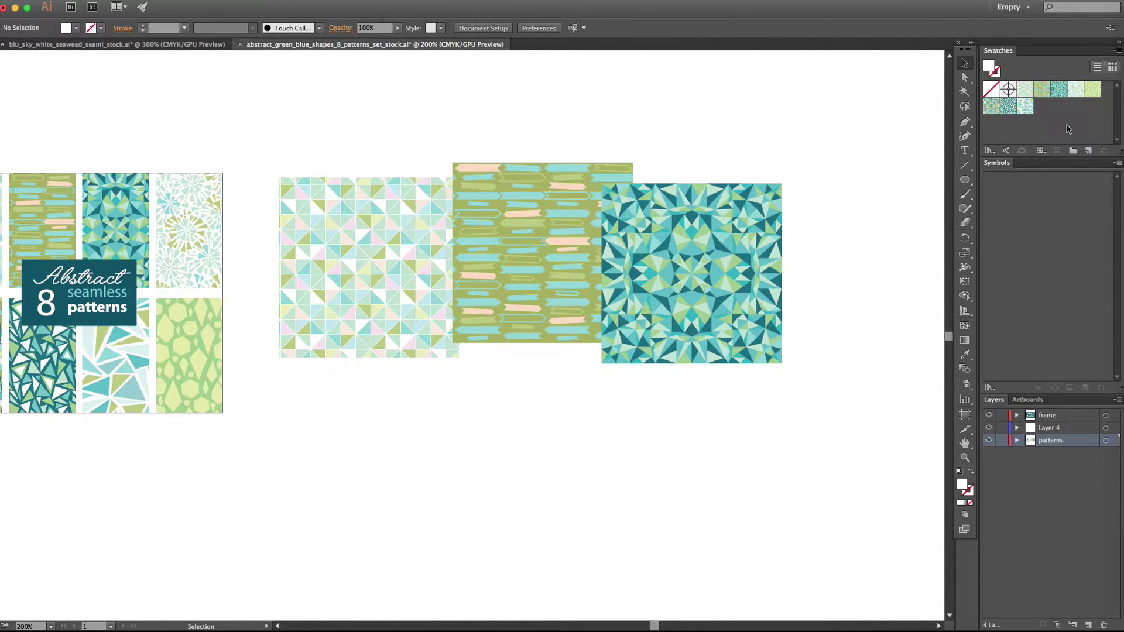
pyautogui.moveTo(1083, 91); pyautogui.dragTo(507, 469)
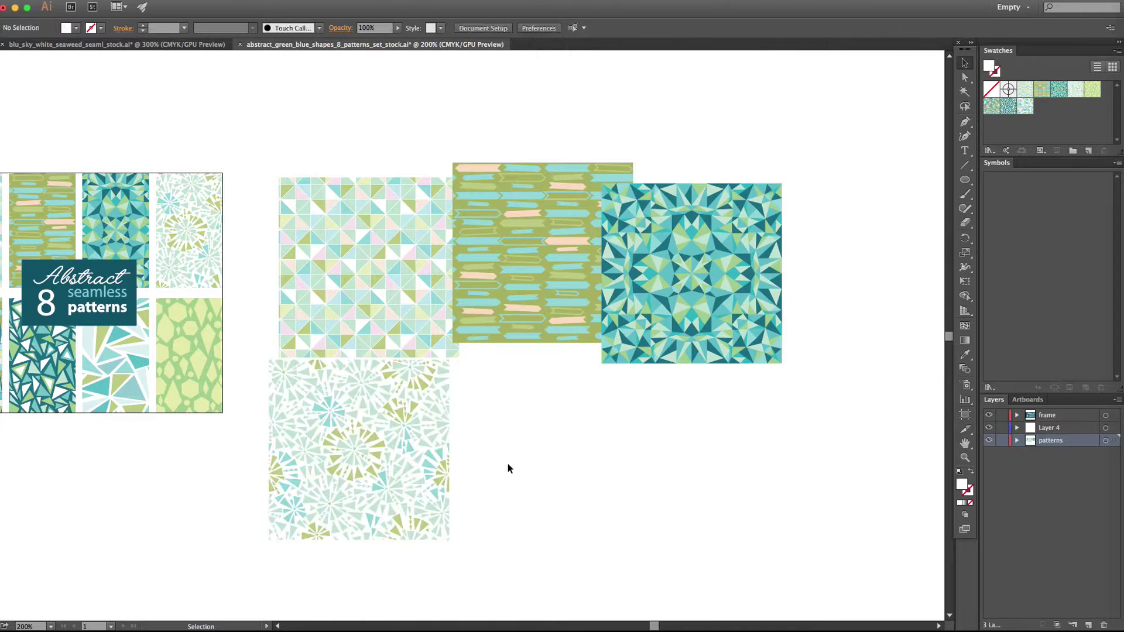
pyautogui.moveTo(1008, 108); pyautogui.dragTo(553, 471)
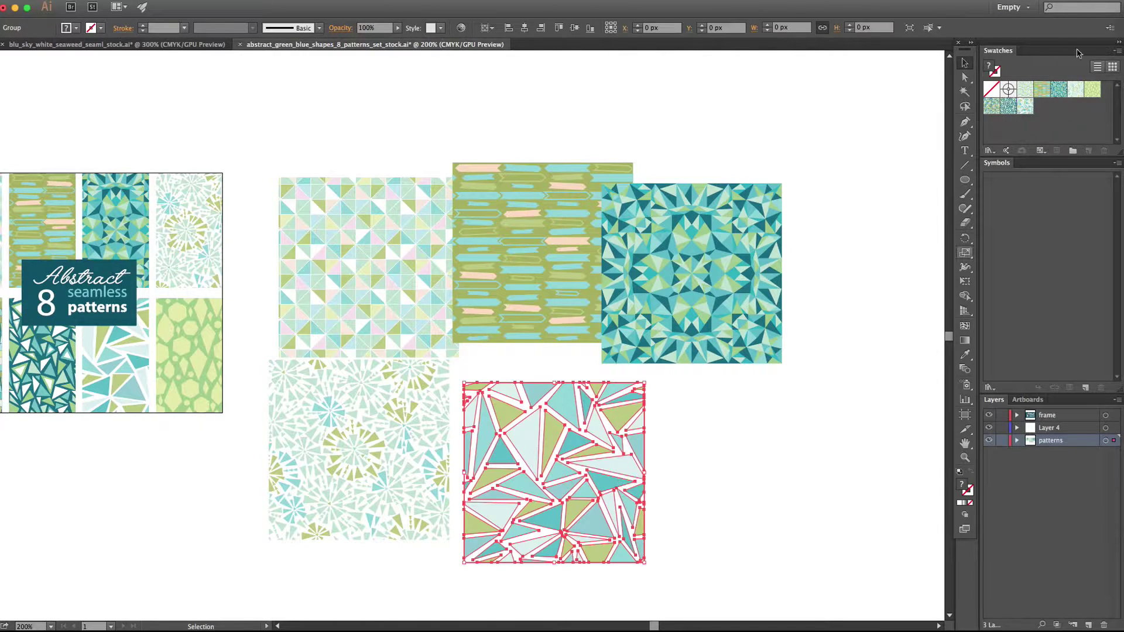
pyautogui.moveTo(1015, 111); pyautogui.dragTo(793, 525)
pyautogui.click(843, 323)
# Arrange the six pattern tiles into two rows and marquee-select them all
pyautogui.moveTo(657, 316); pyautogui.dragTo(711, 302)
pyautogui.moveTo(412, 205); pyautogui.dragTo(382, 190)
pyautogui.moveTo(396, 392); pyautogui.dragTo(377, 404)
pyautogui.moveTo(541, 442)
pyautogui.mouseDown()
pyautogui.moveTo(550, 427)
pyautogui.moveTo(536, 429)
pyautogui.mouseUp()
pyautogui.moveTo(753, 462); pyautogui.dragTo(713, 376)
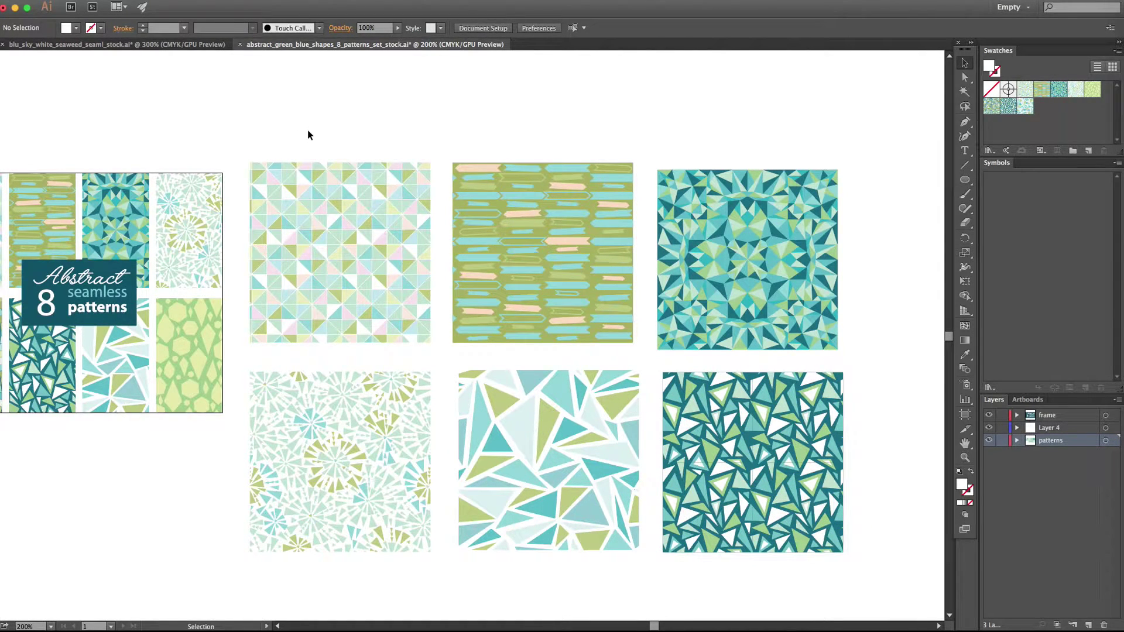
pyautogui.moveTo(310, 135); pyautogui.dragTo(755, 503)
# Delete the six selected pattern tiles and pan to empty canvas
pyautogui.press('Delete')
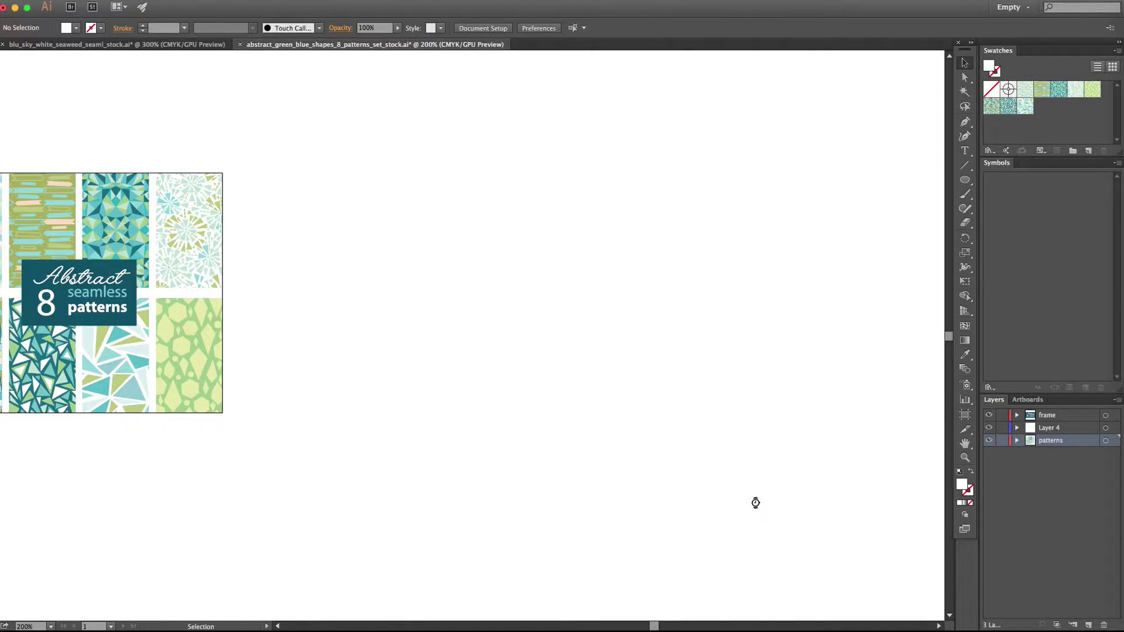
pyautogui.click(964, 443)
pyautogui.moveTo(277, 304); pyautogui.dragTo(269, 306)
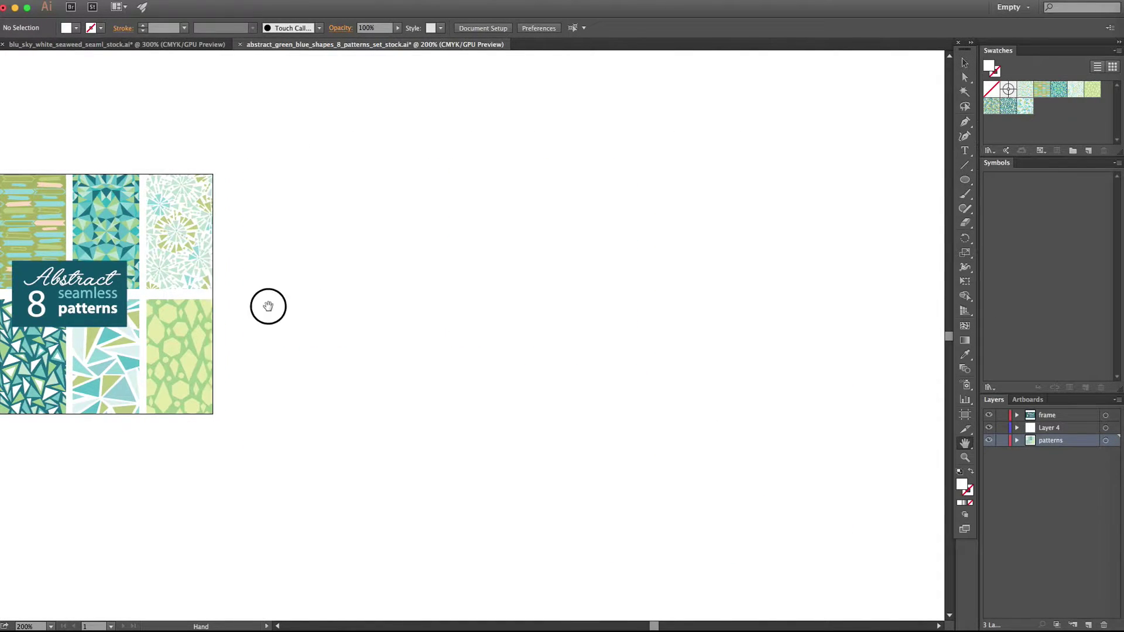
# Draw a 387 px circle with white fill and no stroke using the Ellipse tool
pyautogui.click(964, 179)
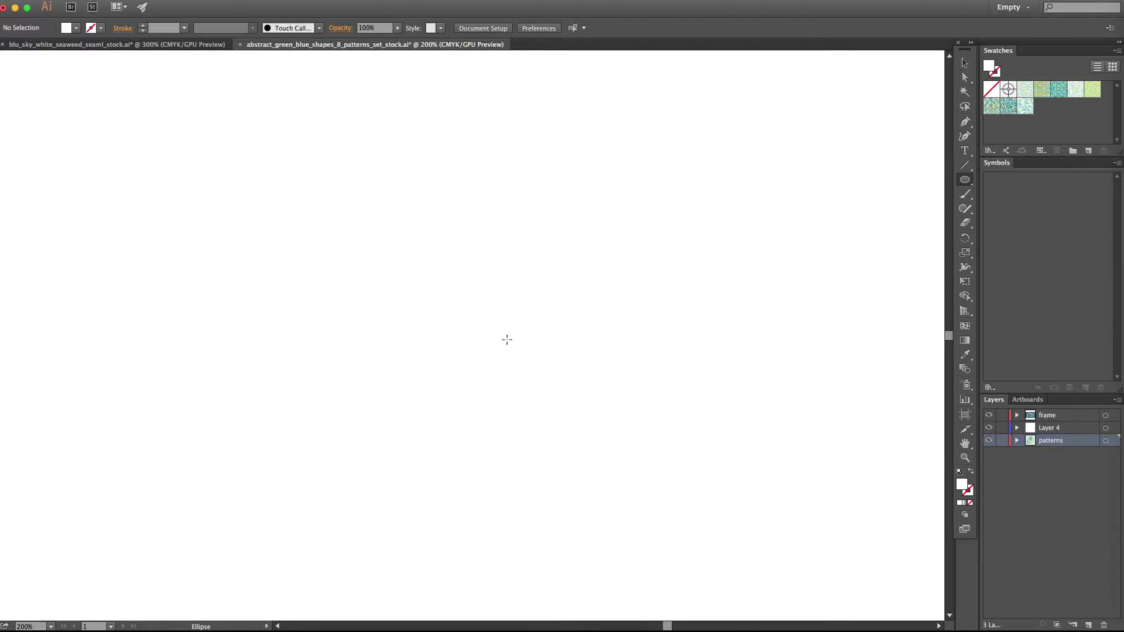
pyautogui.moveTo(457, 328)
pyautogui.mouseDown()
pyautogui.moveTo(571, 416)
pyautogui.moveTo(693, 476)
pyautogui.mouseUp()
pyautogui.hotkey('ctrl', 'Up')
pyautogui.click(657, 276)
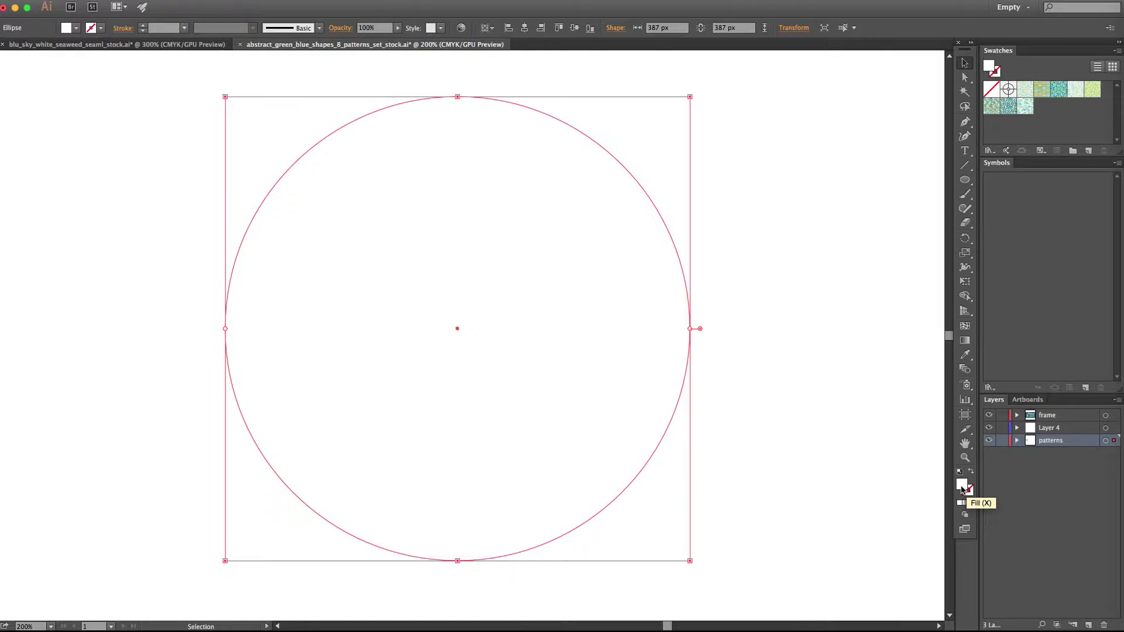
pyautogui.click(967, 490)
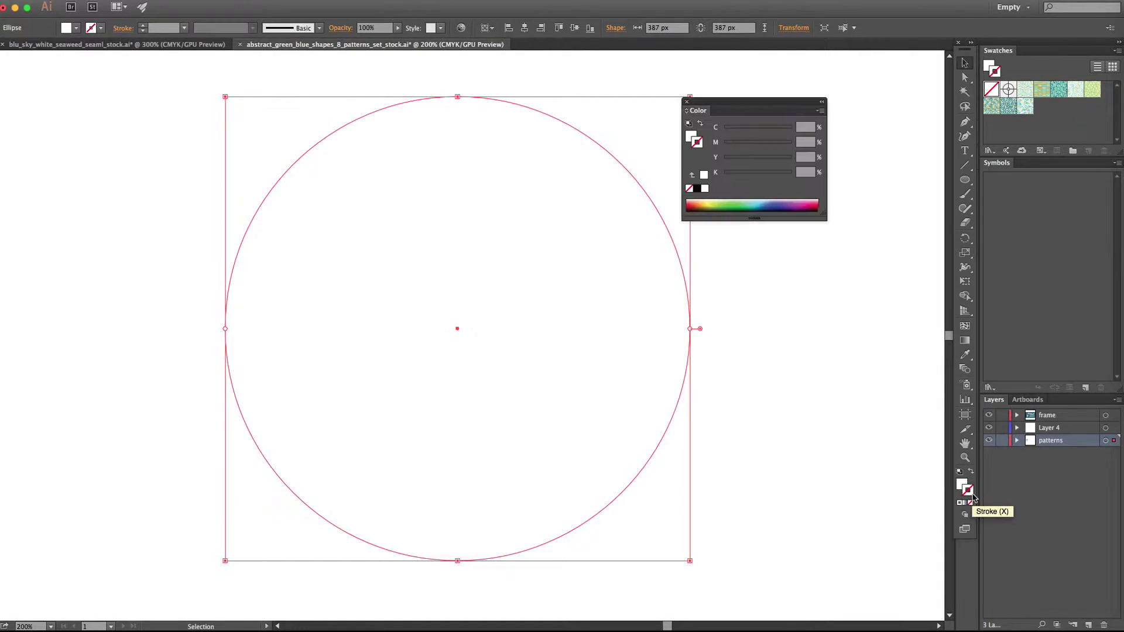
# Cycle the circle's fill through eight pattern swatches, ending on the teal kaleidoscope pattern
pyautogui.click(687, 103)
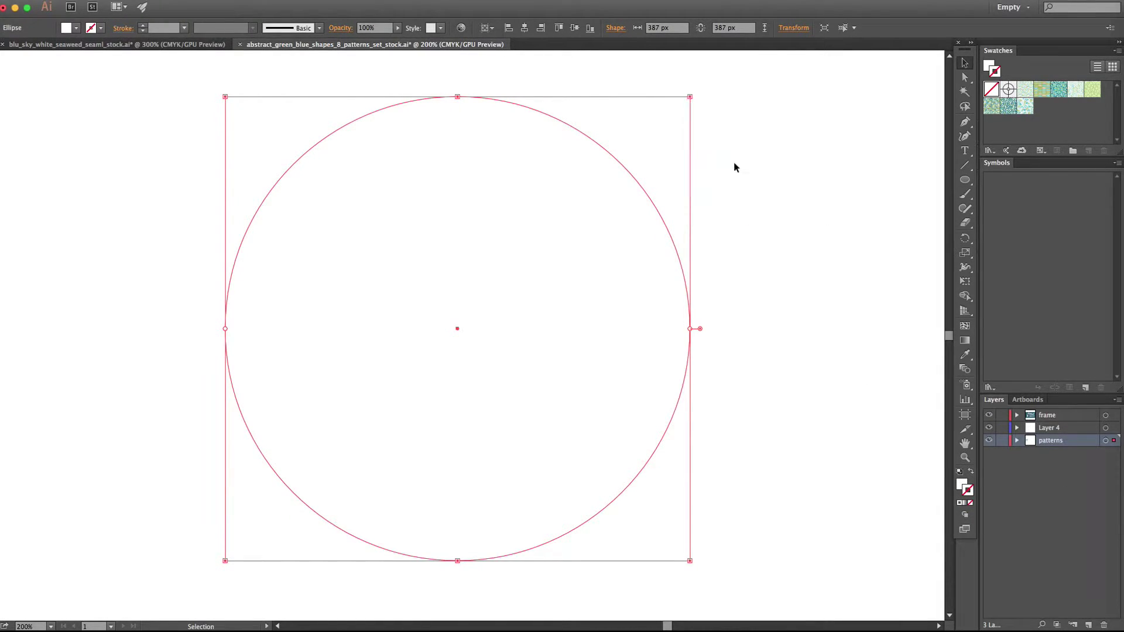
pyautogui.click(961, 485)
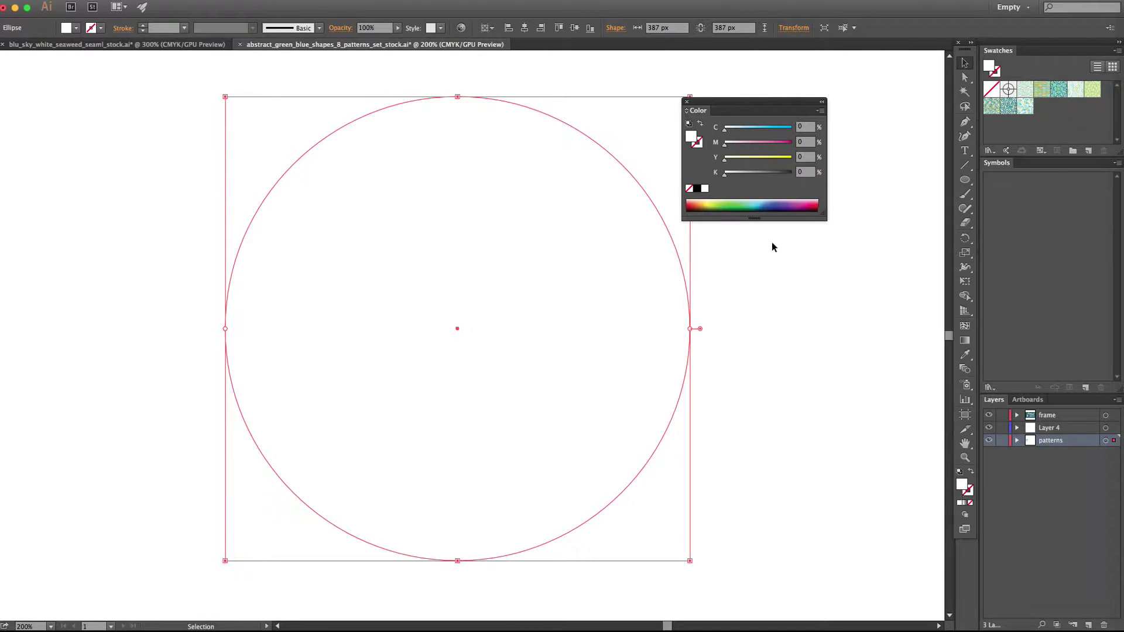
pyautogui.click(687, 103)
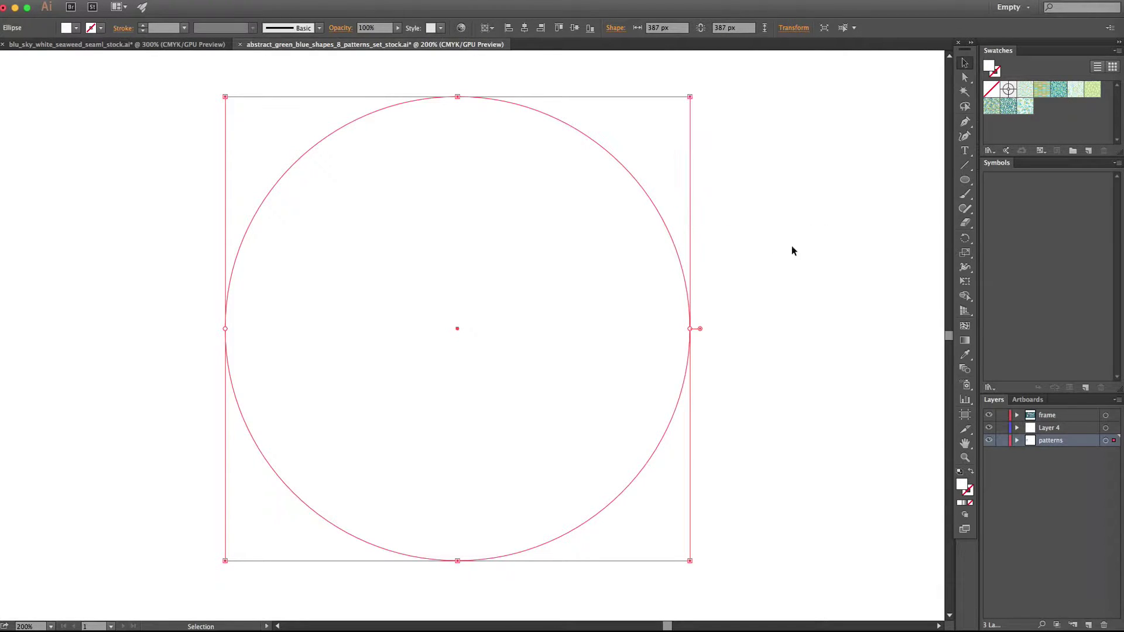
pyautogui.click(1025, 90)
pyautogui.click(1043, 92)
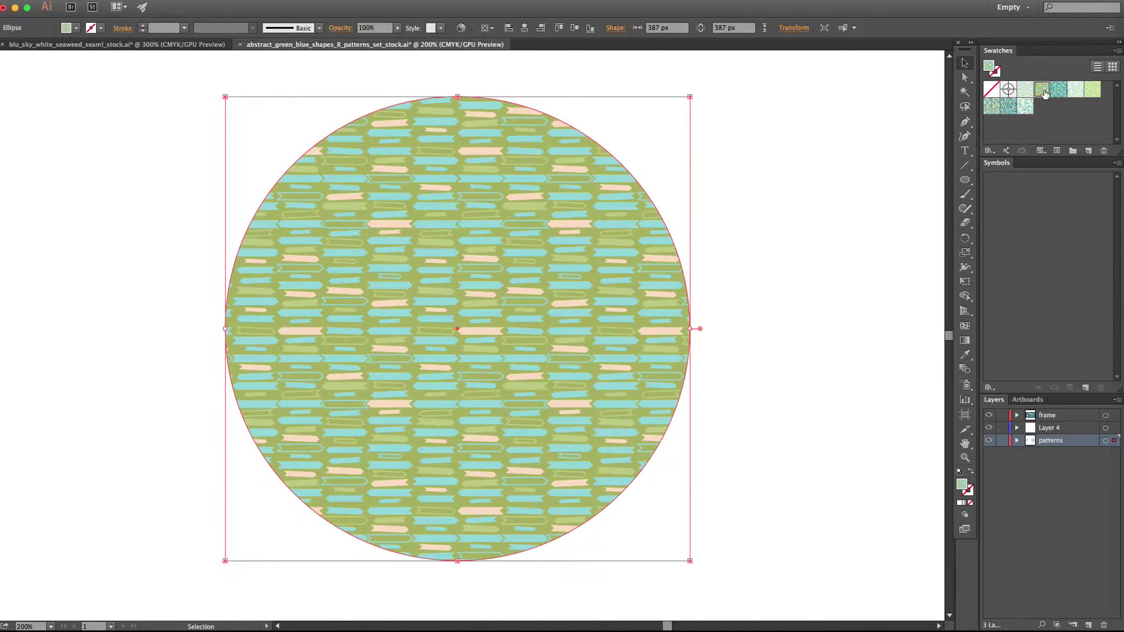
pyautogui.click(1059, 91)
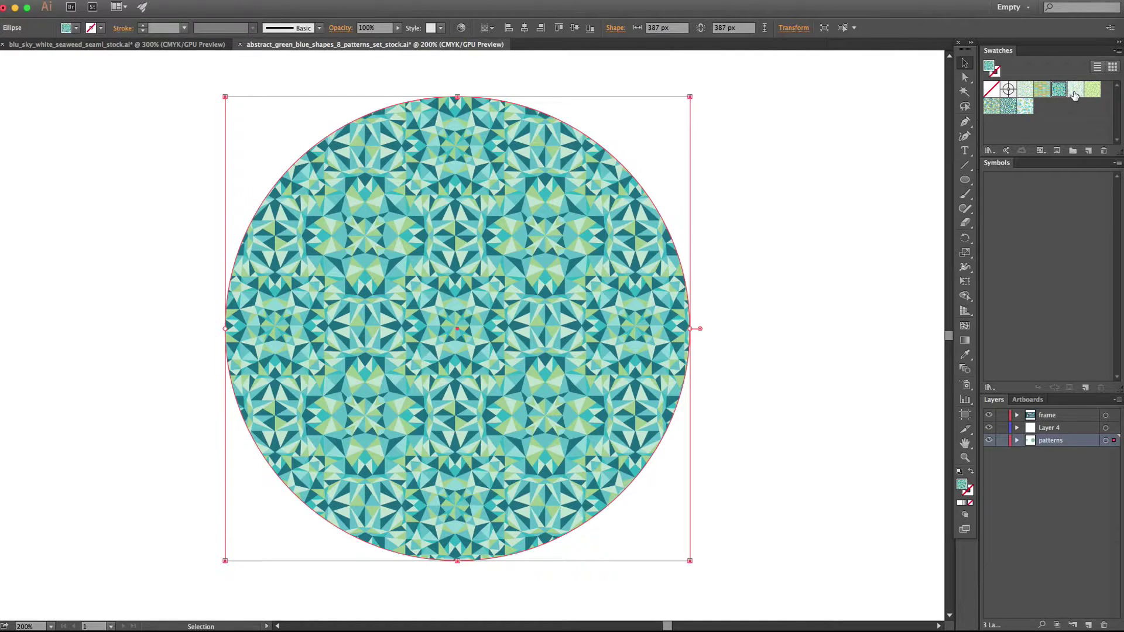
pyautogui.click(1074, 92)
pyautogui.click(1093, 91)
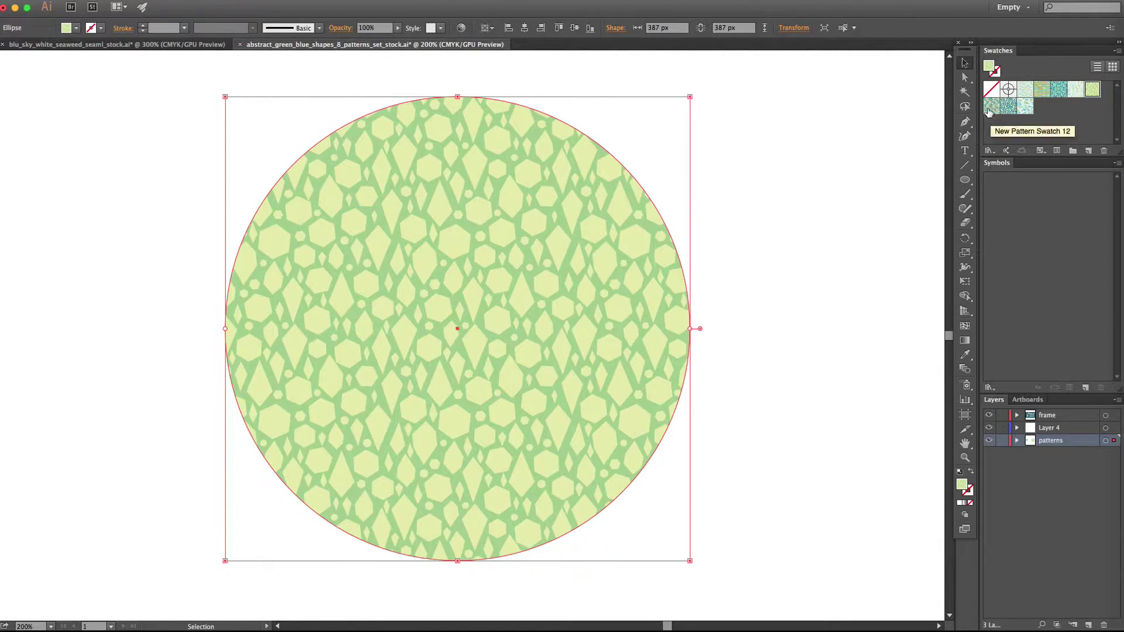
pyautogui.click(989, 111)
pyautogui.click(1007, 110)
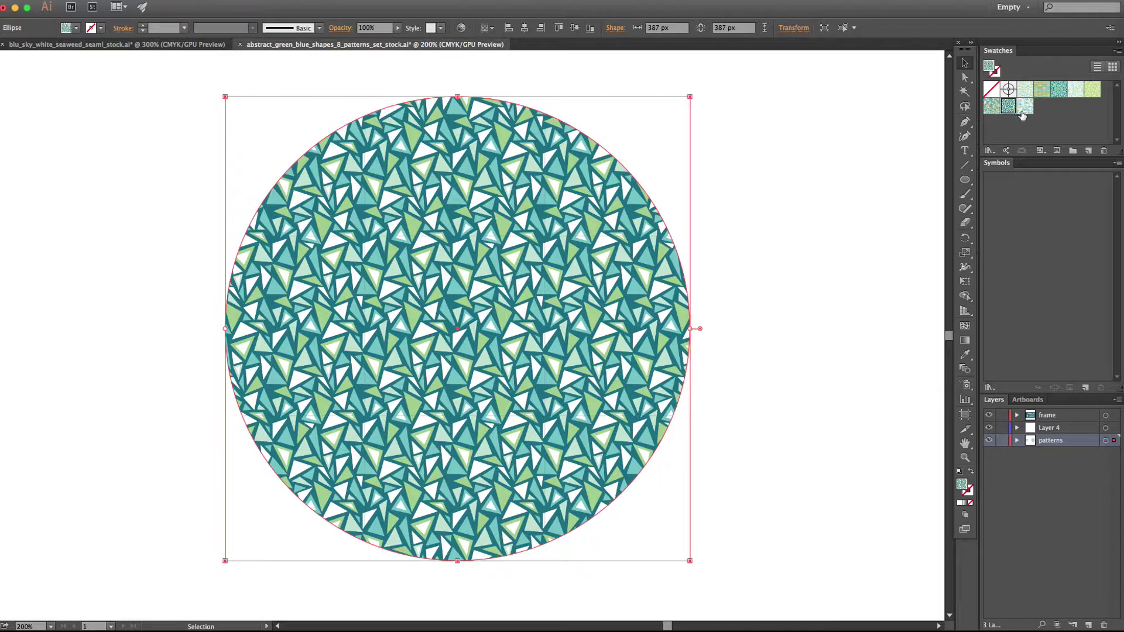
pyautogui.click(1024, 111)
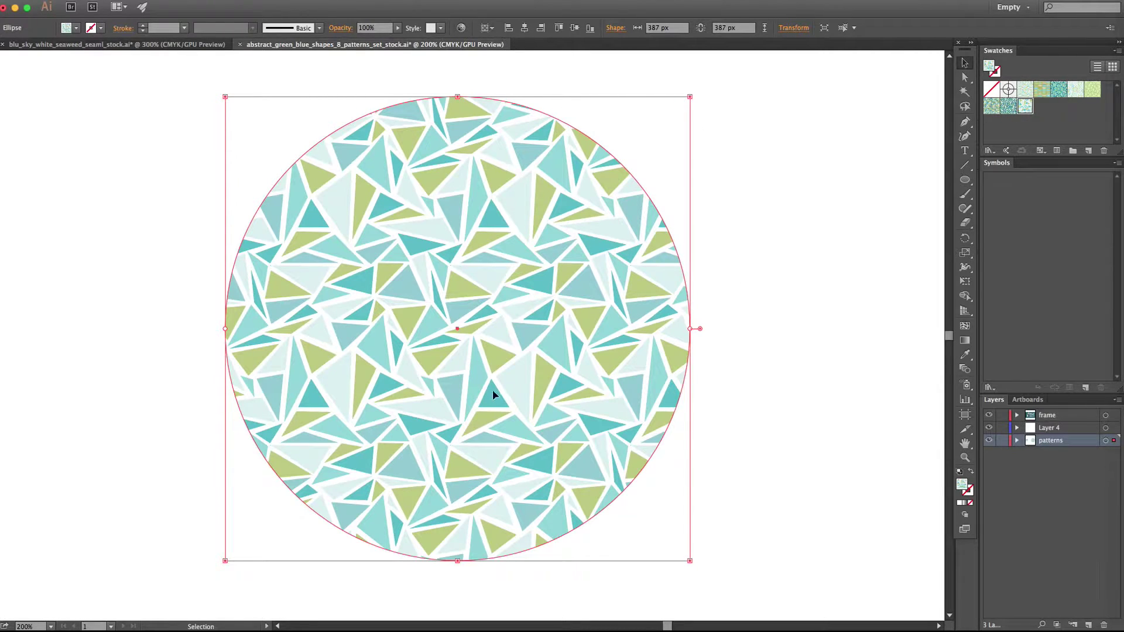
pyautogui.click(1058, 89)
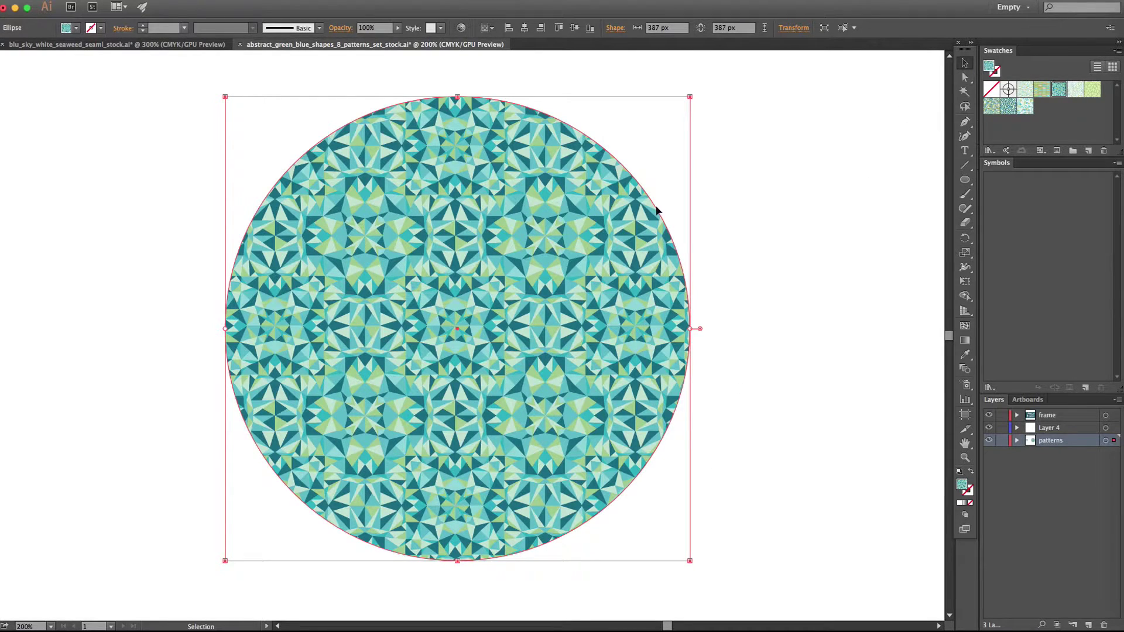
# Scale the circle uniformly 200% with only Transform Patterns checked, so only the pattern enlarges
pyautogui.click(150, 0)
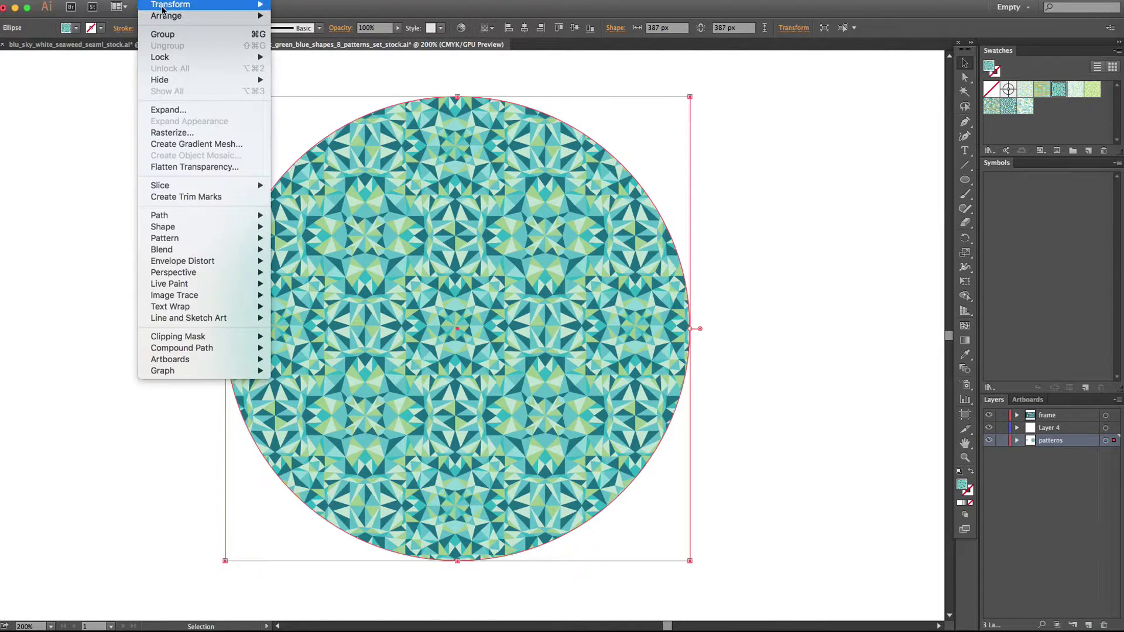
pyautogui.moveTo(162, 9)
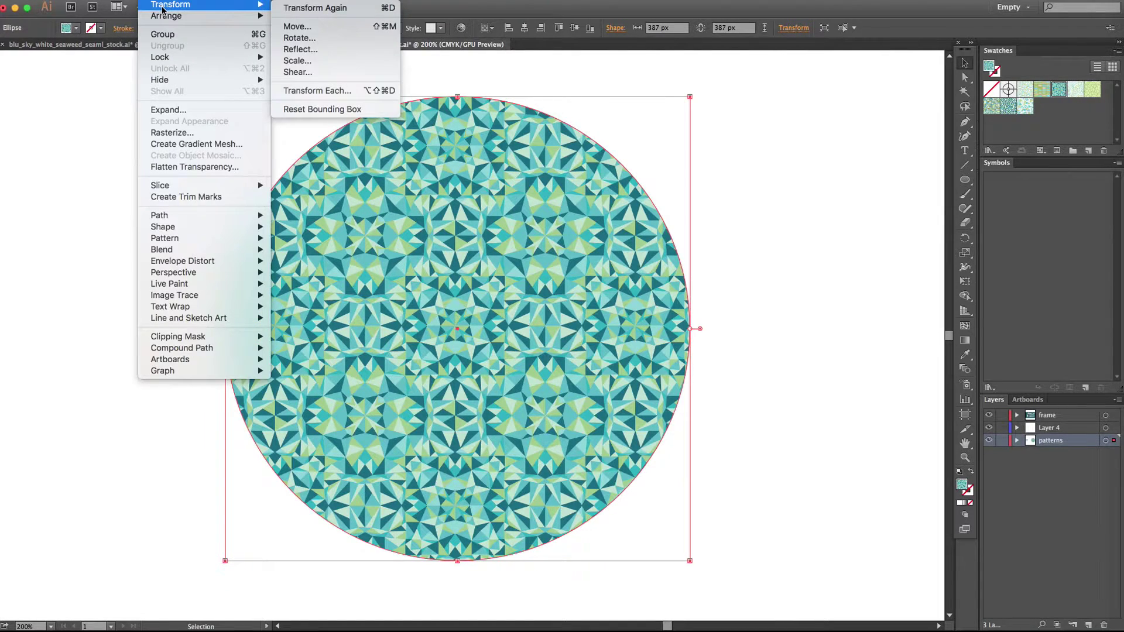
pyautogui.click(292, 61)
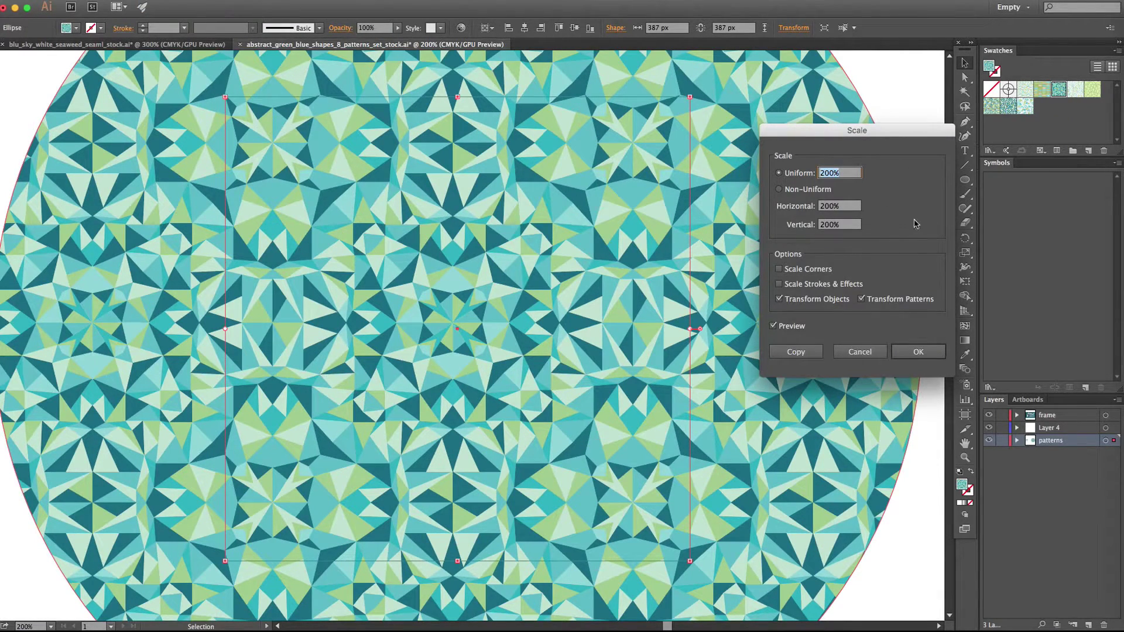
pyautogui.moveTo(875, 131); pyautogui.dragTo(963, 98)
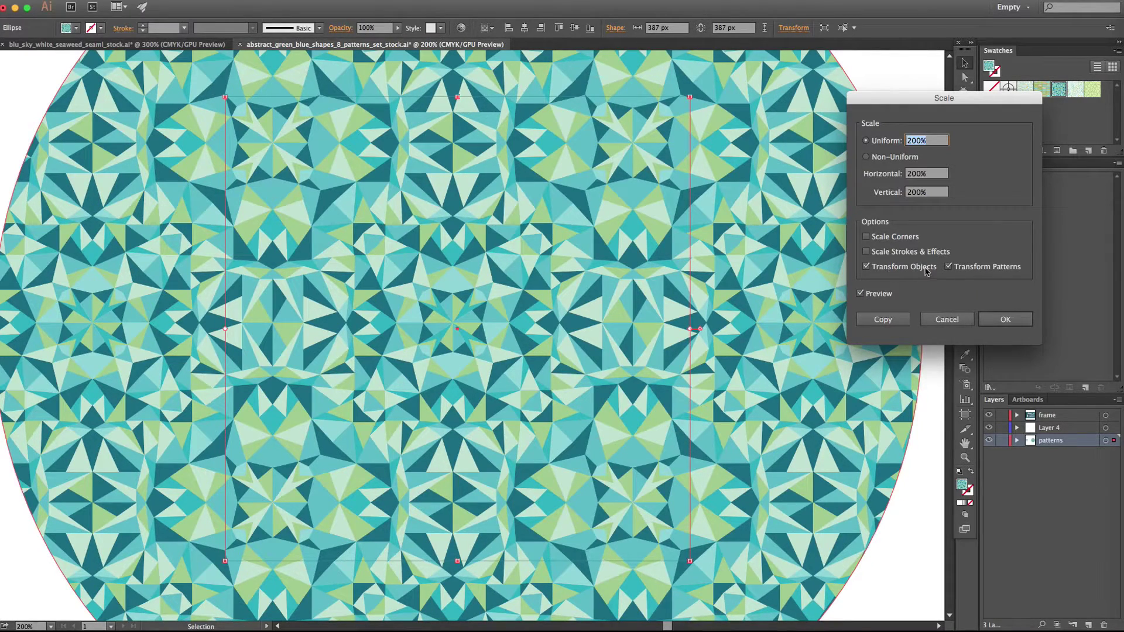
pyautogui.click(865, 267)
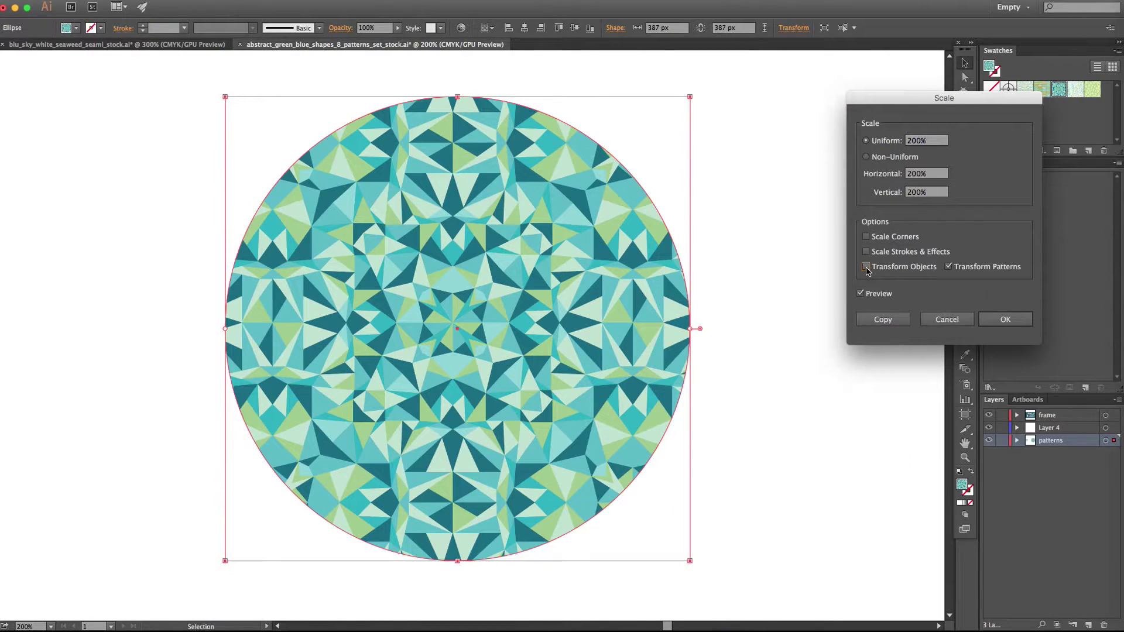
pyautogui.click(949, 266)
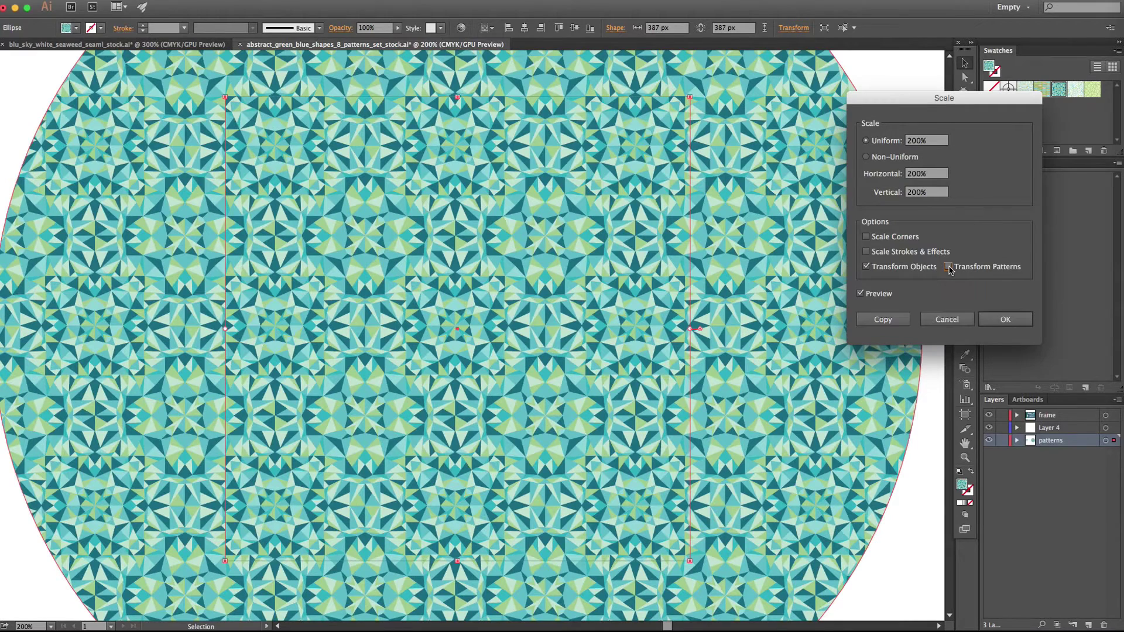
pyautogui.click(949, 267)
pyautogui.click(865, 266)
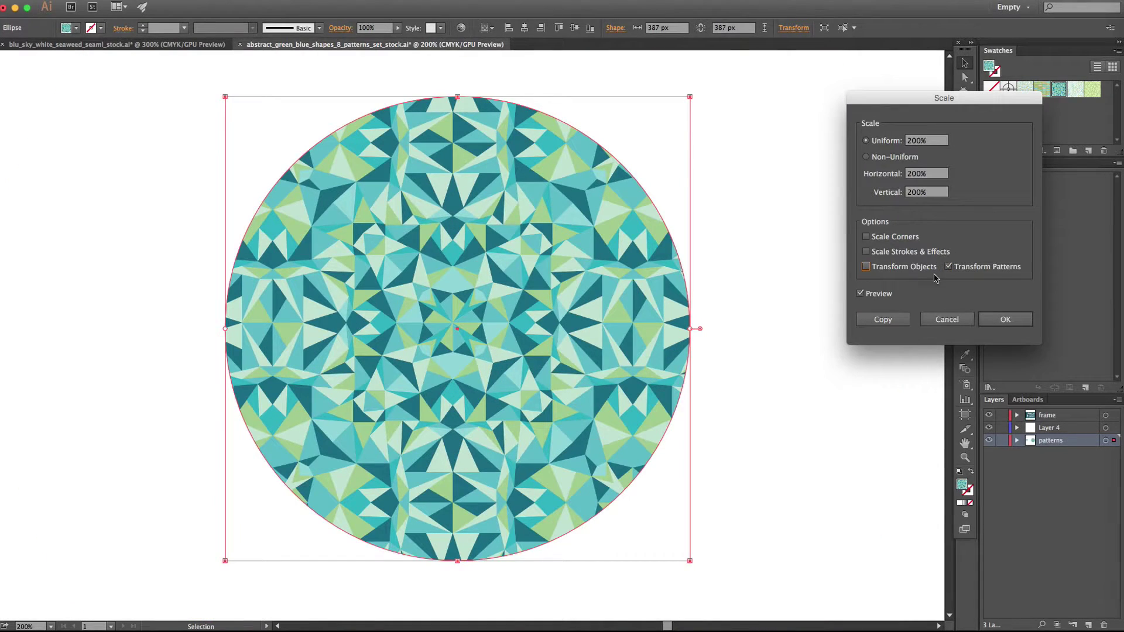
pyautogui.click(860, 294)
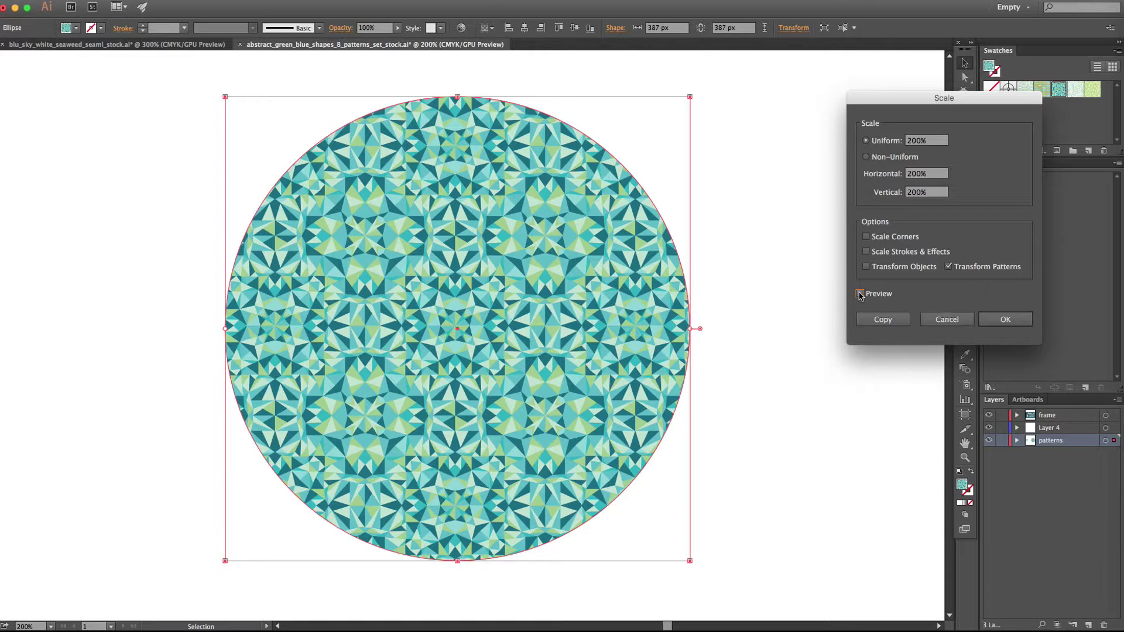
pyautogui.click(860, 294)
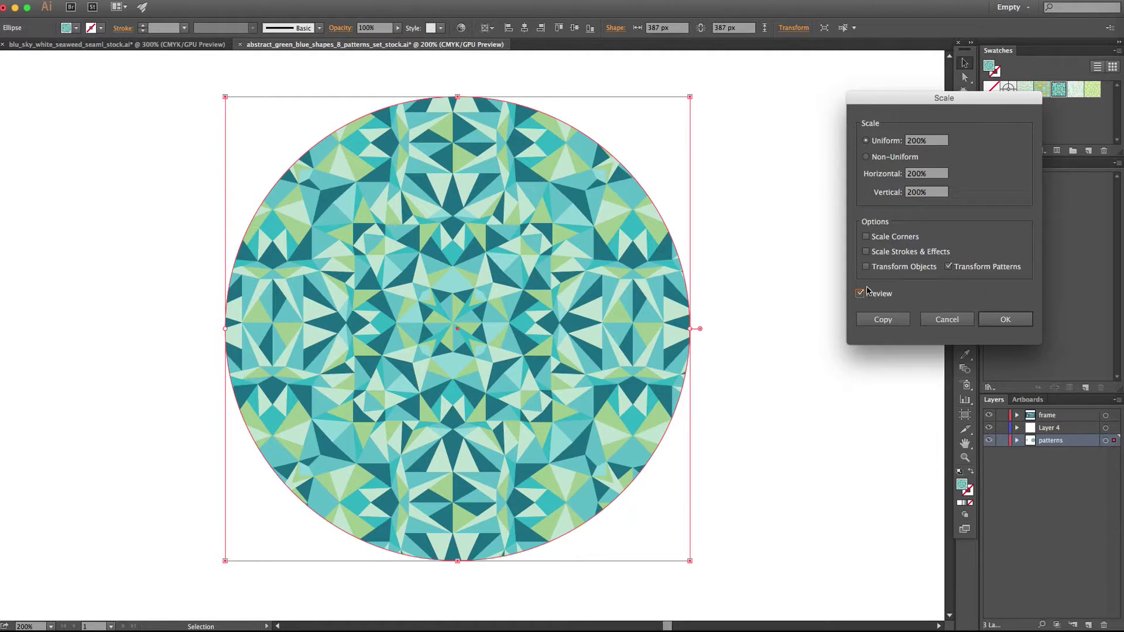
pyautogui.click(996, 316)
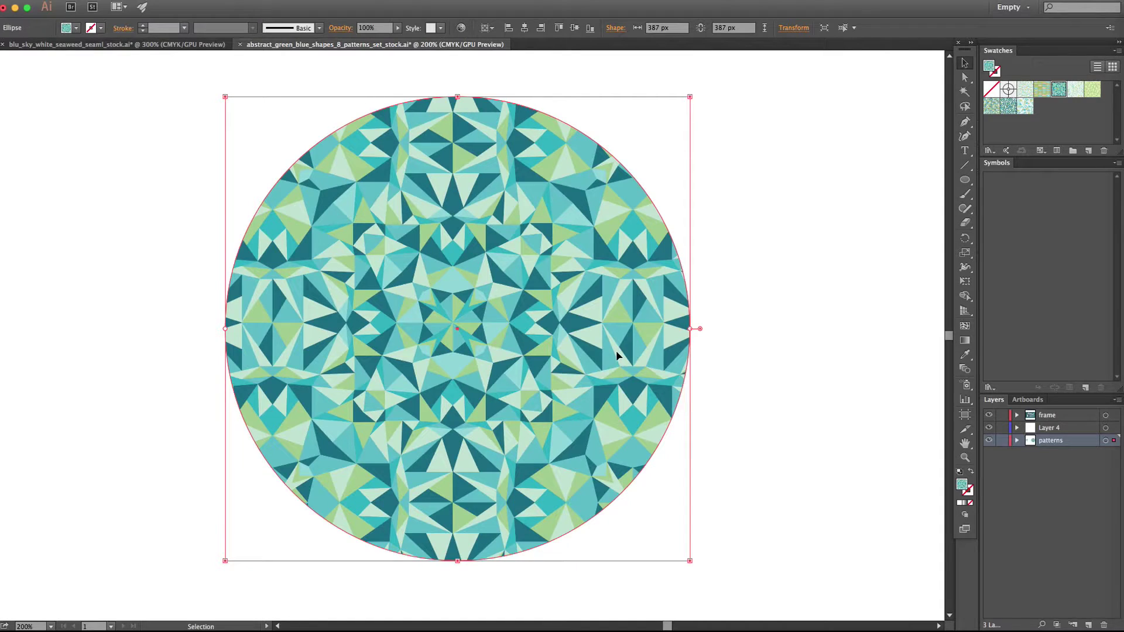
# Replace the circle with an enlarged copy of the triangle pattern tile on the artboard
pyautogui.press('Delete')
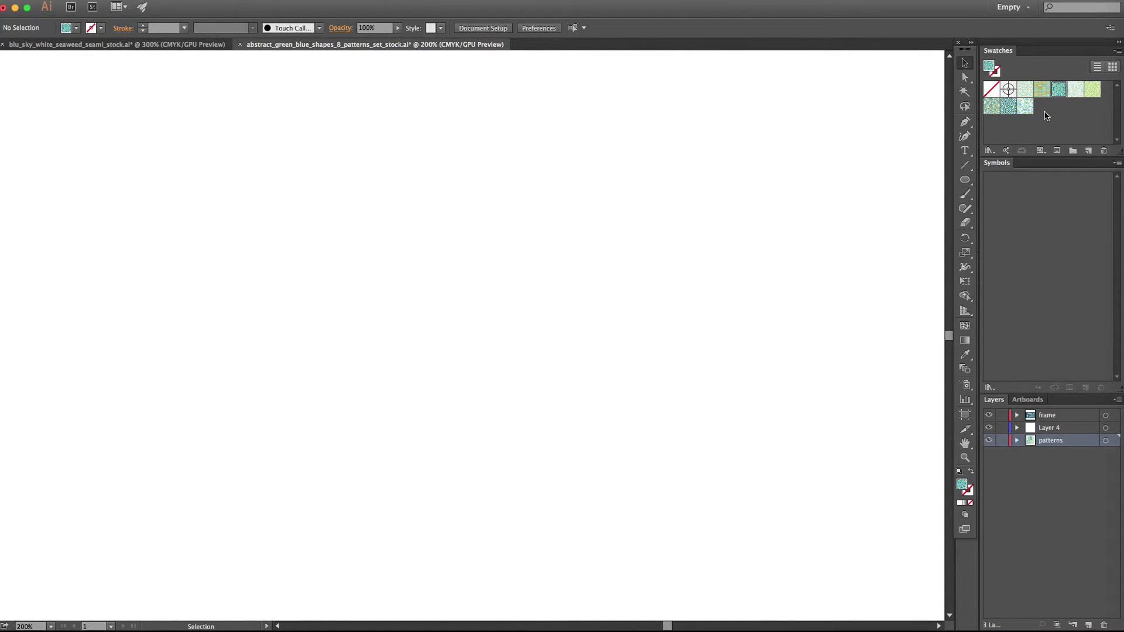
pyautogui.click(1024, 107)
pyautogui.moveTo(1024, 109); pyautogui.dragTo(445, 316)
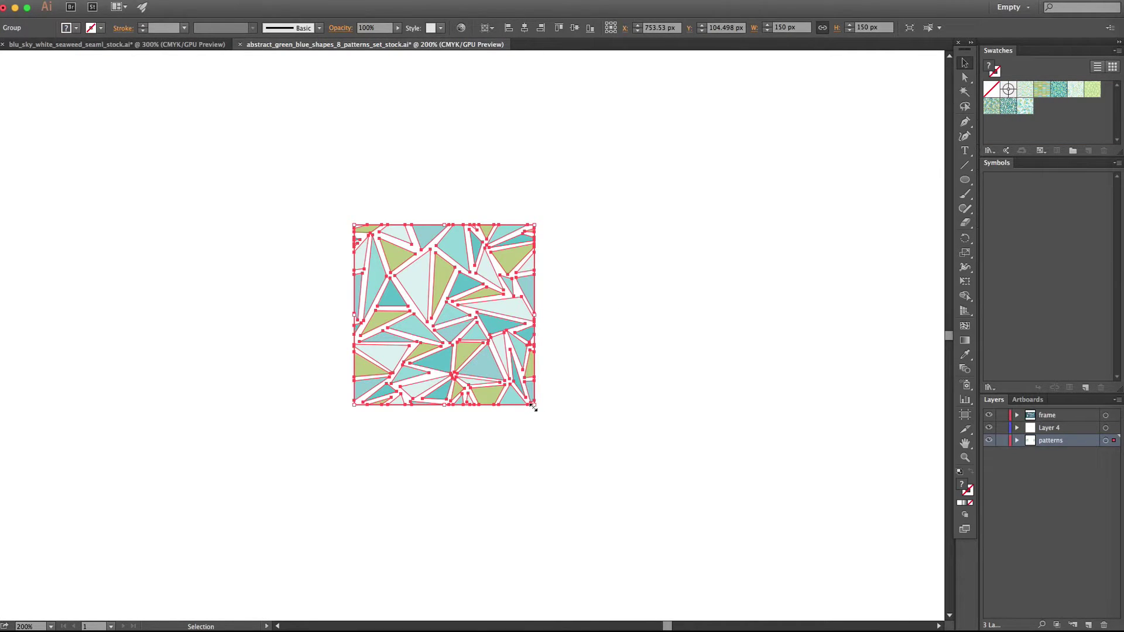
pyautogui.moveTo(533, 407); pyautogui.dragTo(594, 465)
pyautogui.click(702, 347)
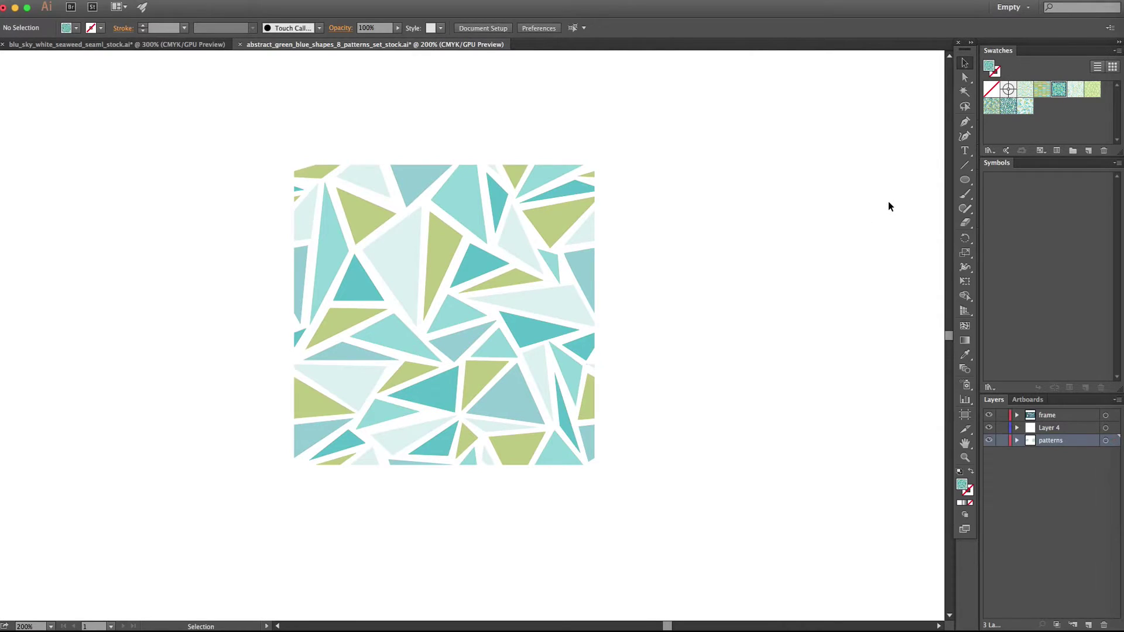
# Select all the teal and pale mint triangles with the Magic Wand
pyautogui.click(965, 92)
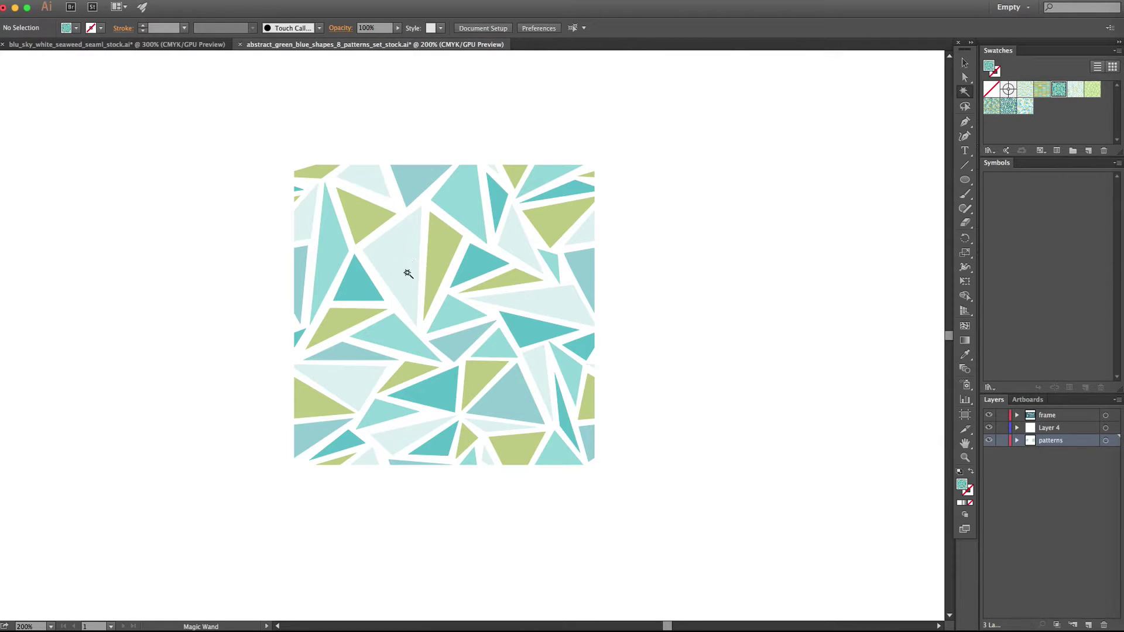
pyautogui.click(450, 209)
pyautogui.keyDown('shift'); pyautogui.click(403, 255); pyautogui.keyUp('shift')
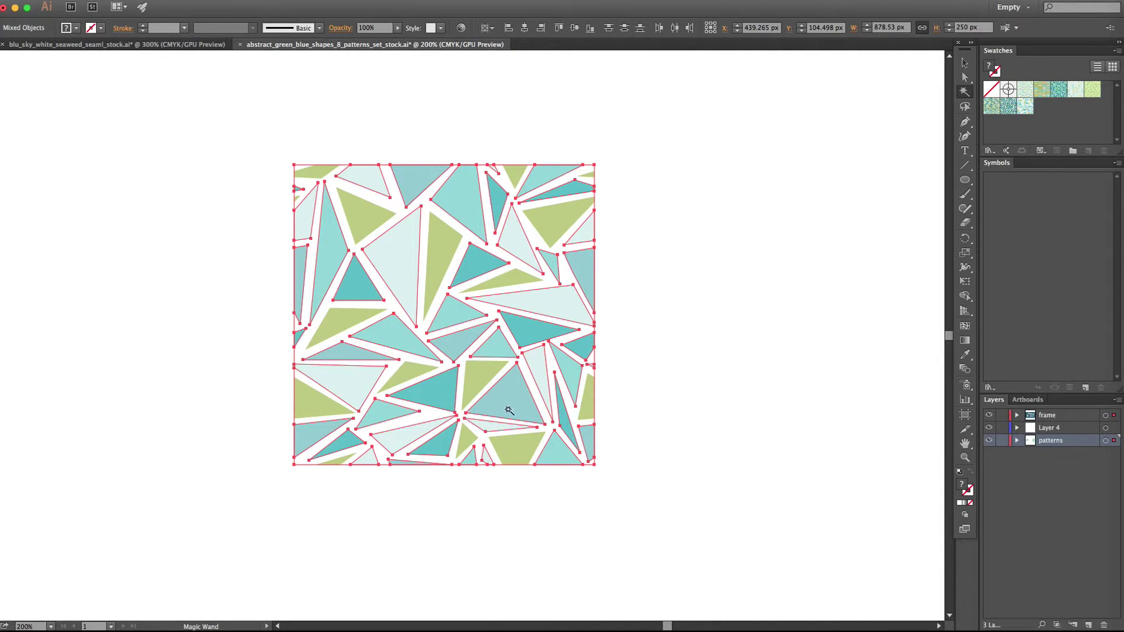
pyautogui.doubleClick(964, 489)
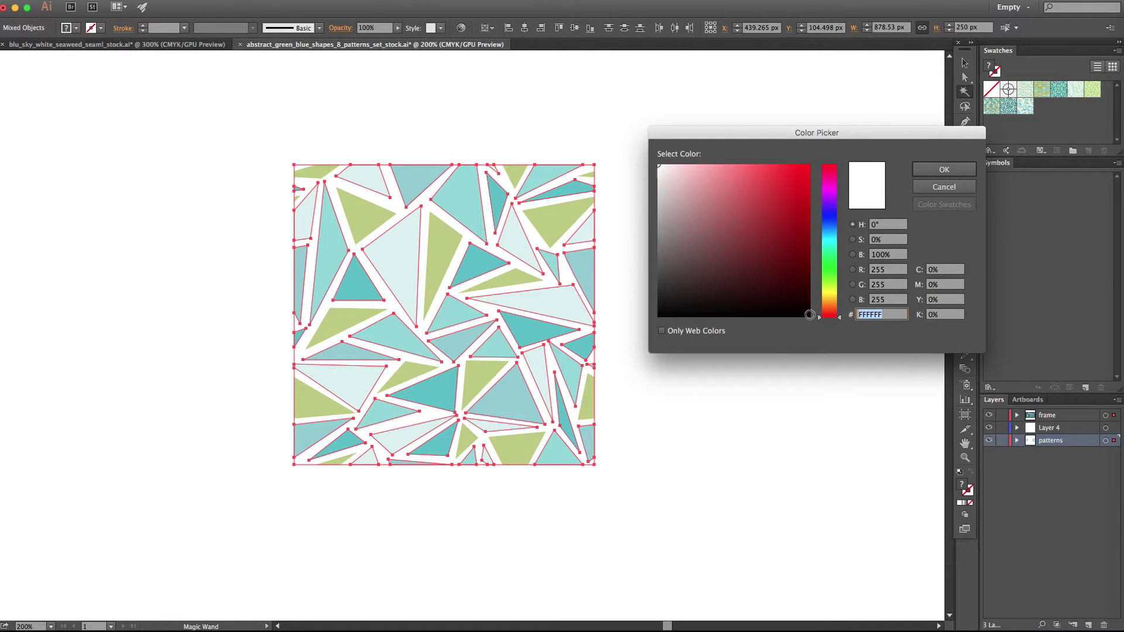
# Fill the selected teal and mint triangles with near-black 070000, redoing it after an undo
pyautogui.click(809, 315)
pyautogui.click(934, 170)
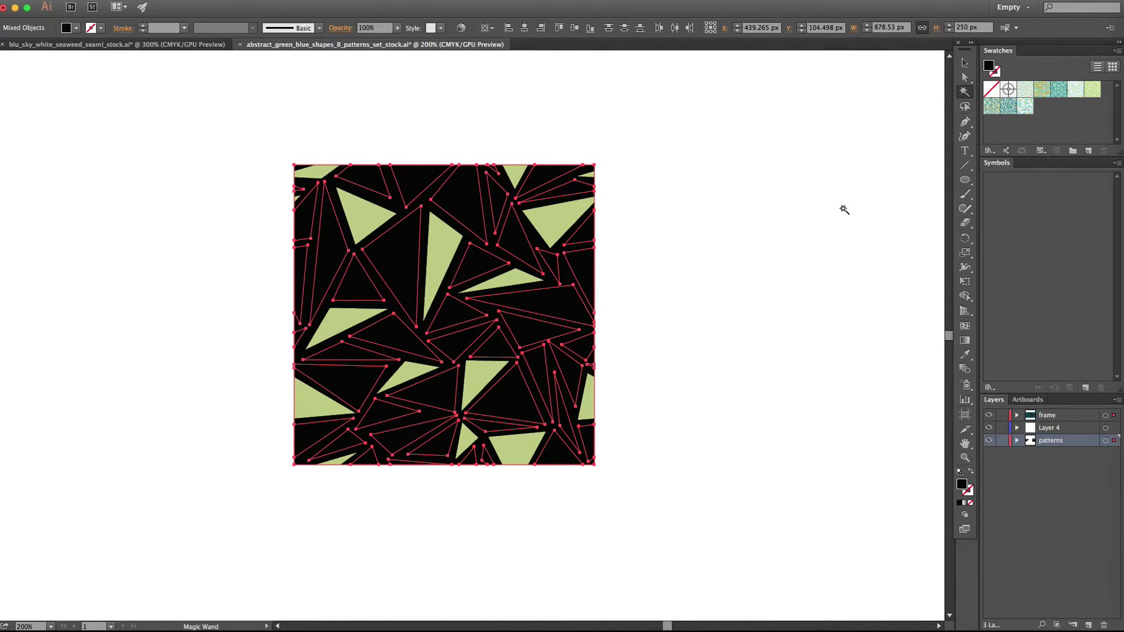
pyautogui.press('super+z')
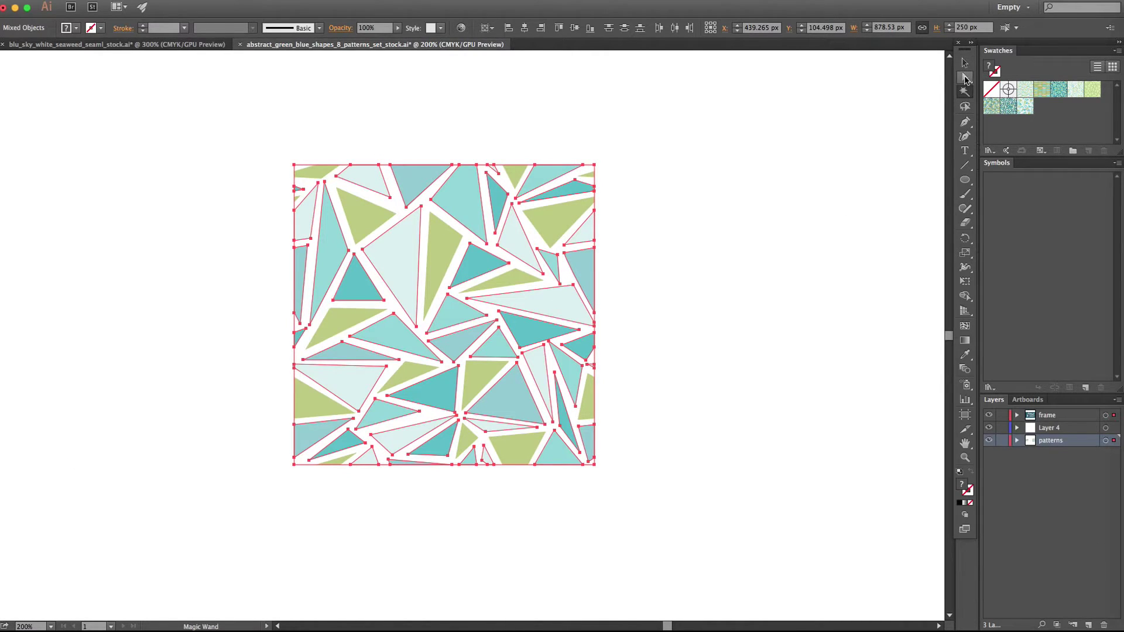
pyautogui.click(965, 78)
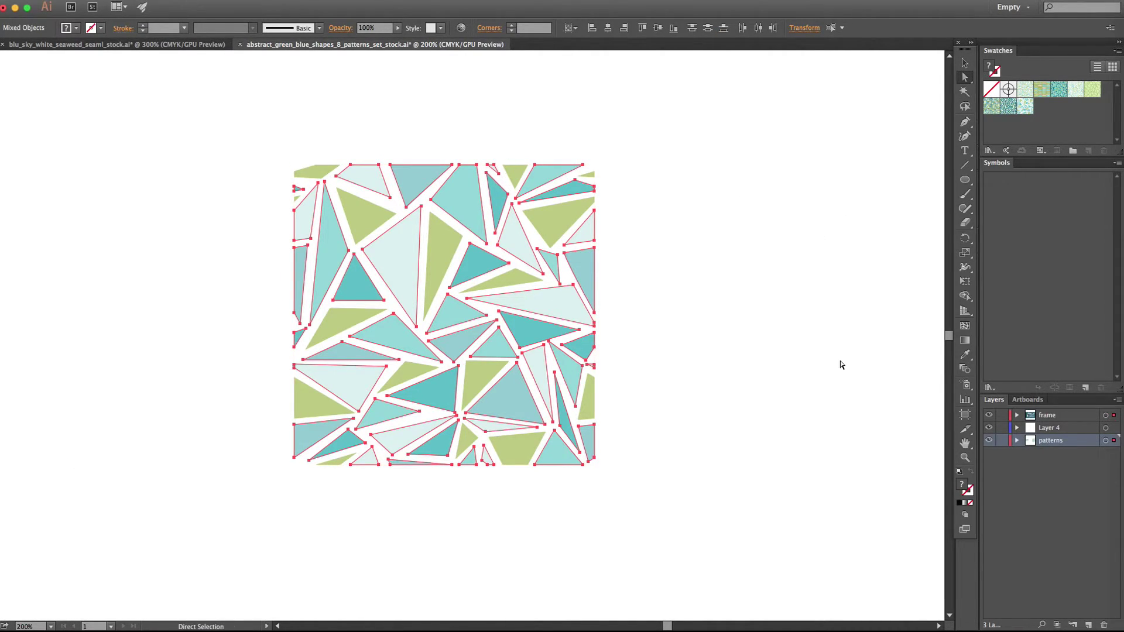
pyautogui.doubleClick(963, 485)
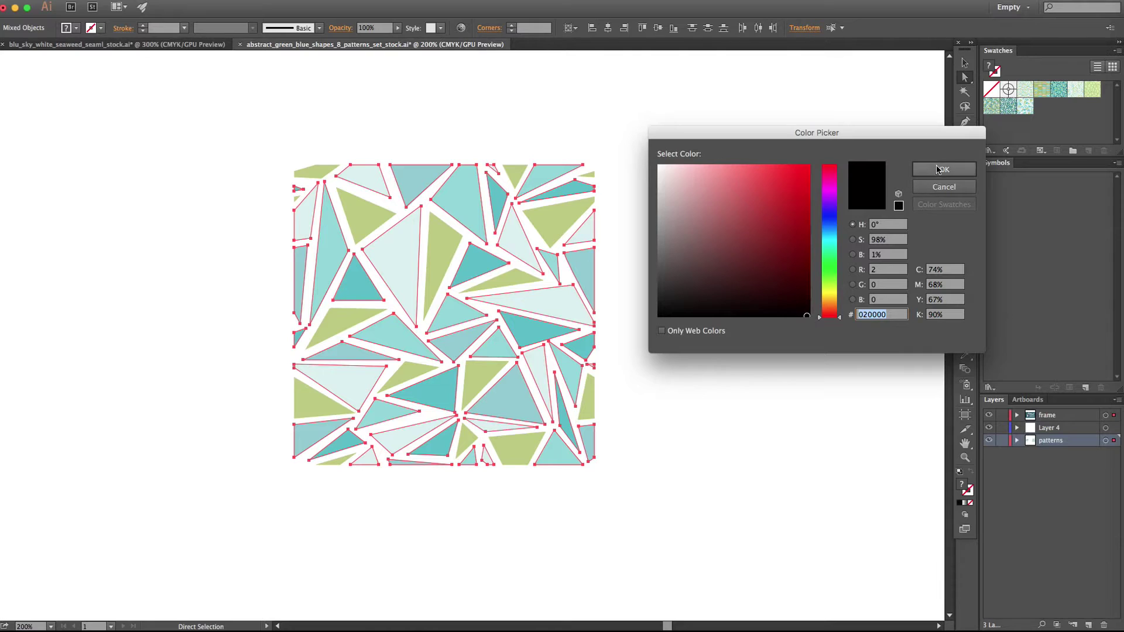
pyautogui.click(935, 170)
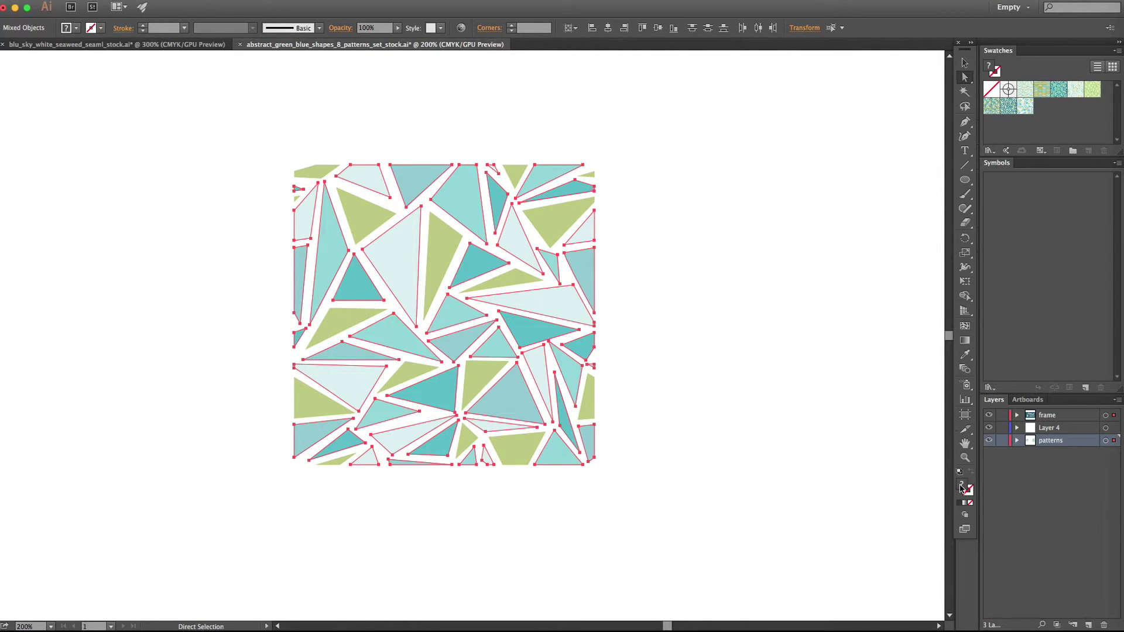
pyautogui.doubleClick(961, 487)
pyautogui.click(944, 169)
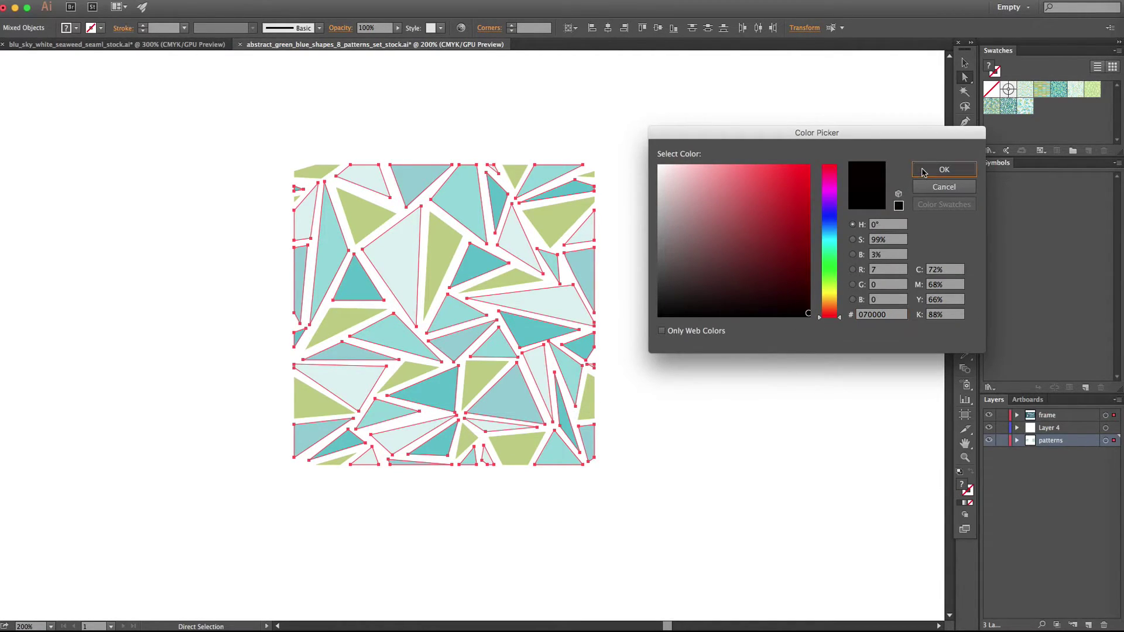
pyautogui.click(756, 343)
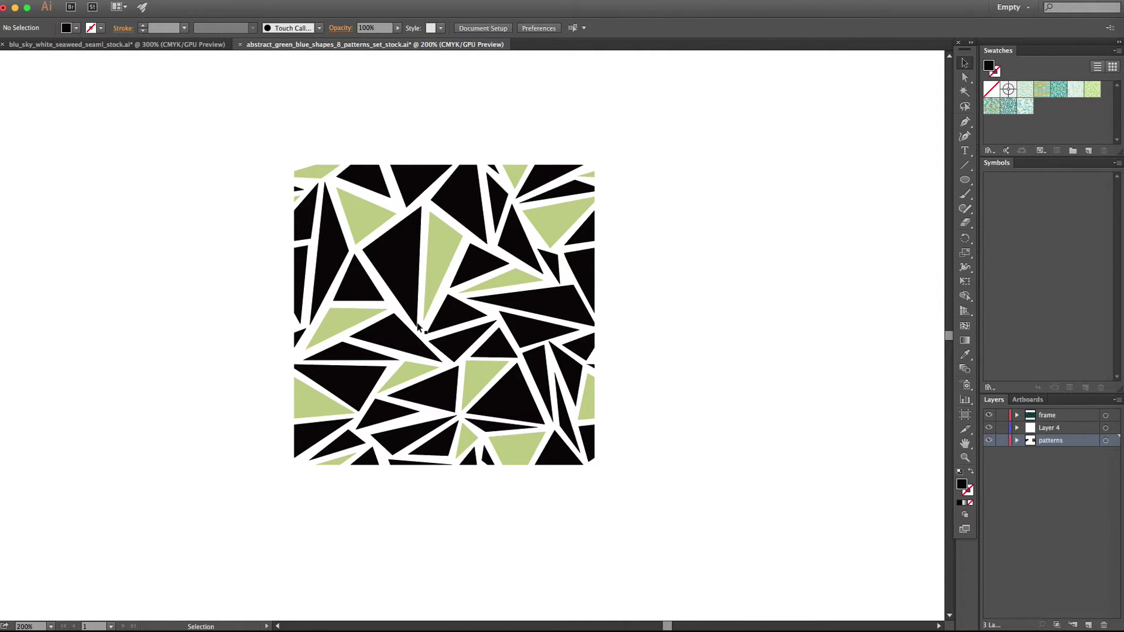
# Inside the nested pattern group, drag five black triangles and one green triangle out around the tile
pyautogui.doubleClick(418, 278)
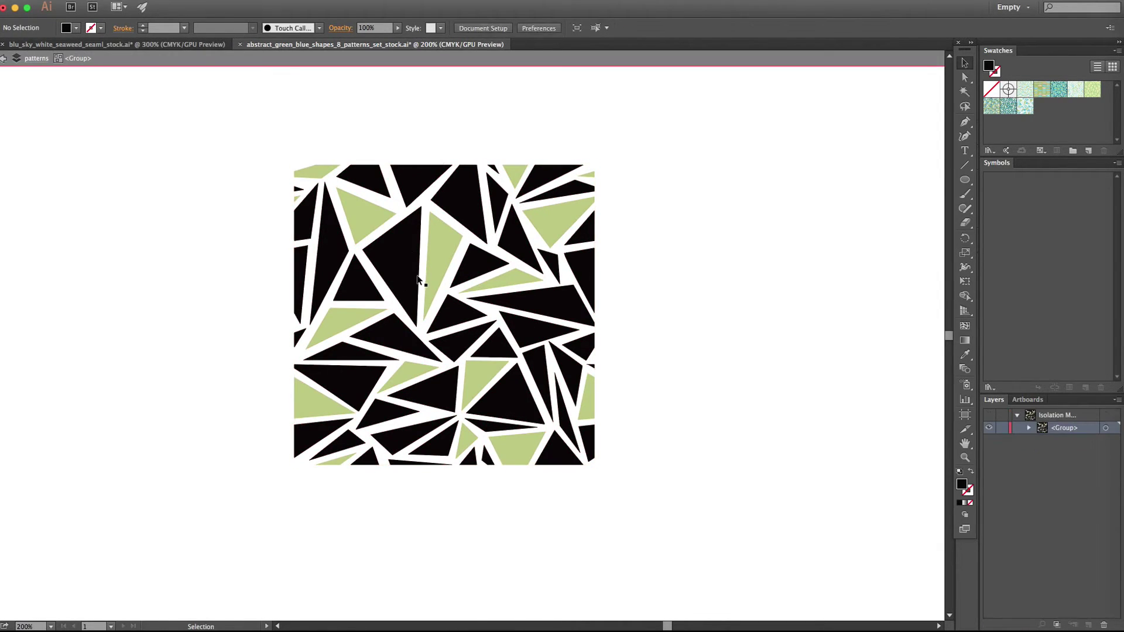
pyautogui.doubleClick(396, 260)
pyautogui.moveTo(399, 255); pyautogui.dragTo(199, 268)
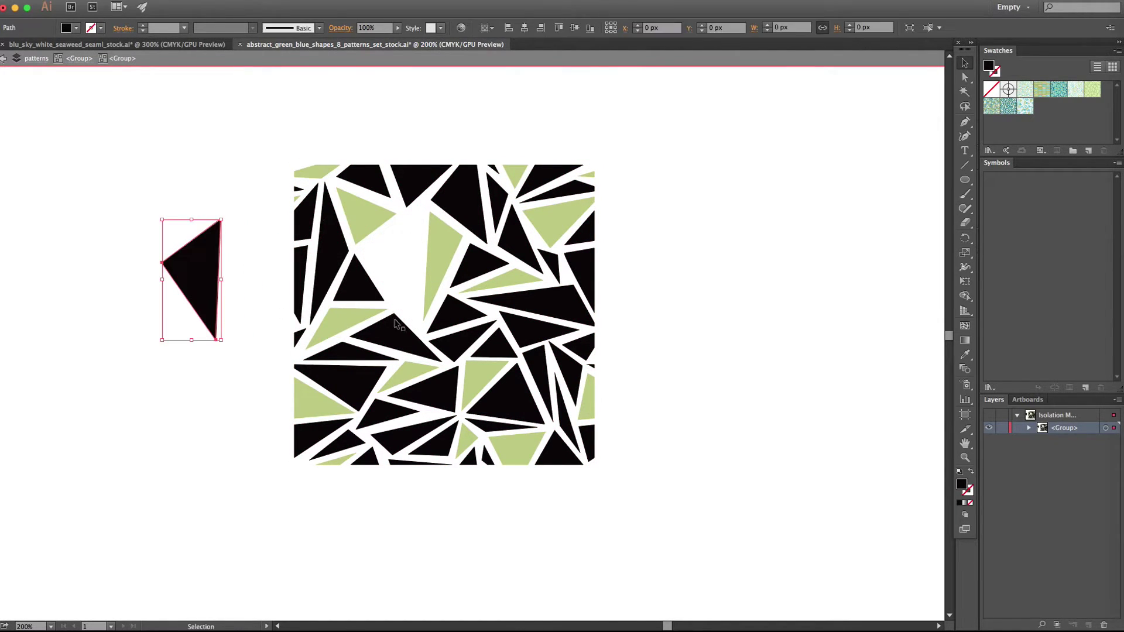
pyautogui.moveTo(544, 302); pyautogui.dragTo(720, 314)
pyautogui.moveTo(448, 265); pyautogui.dragTo(441, 120)
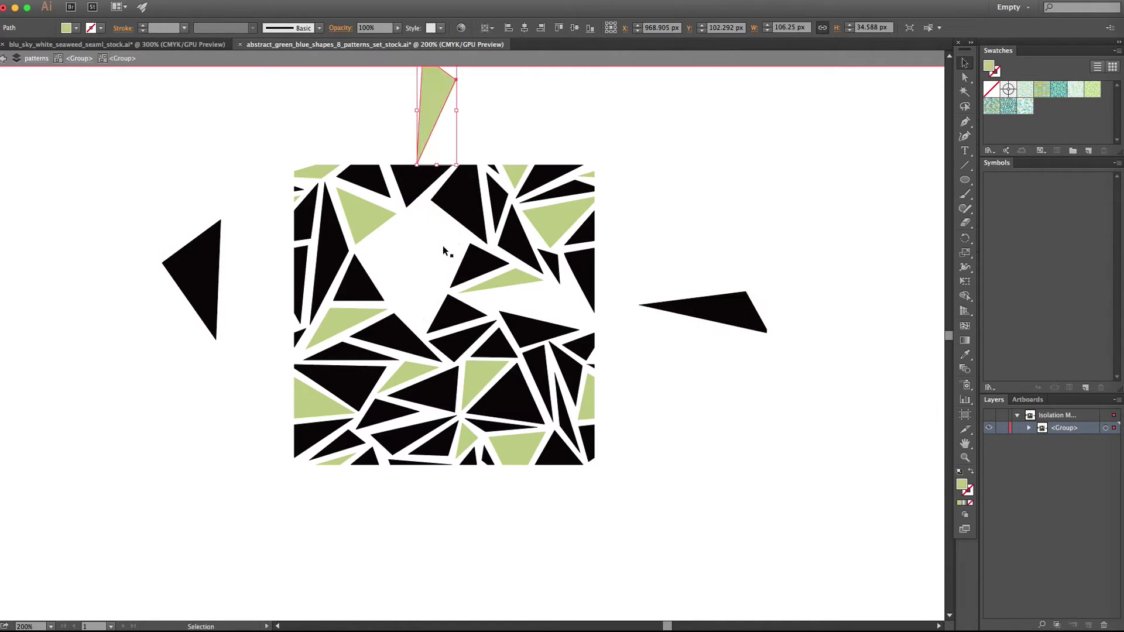
pyautogui.moveTo(362, 386); pyautogui.dragTo(226, 433)
pyautogui.moveTo(447, 401); pyautogui.dragTo(469, 542)
pyautogui.moveTo(520, 391); pyautogui.dragTo(705, 405)
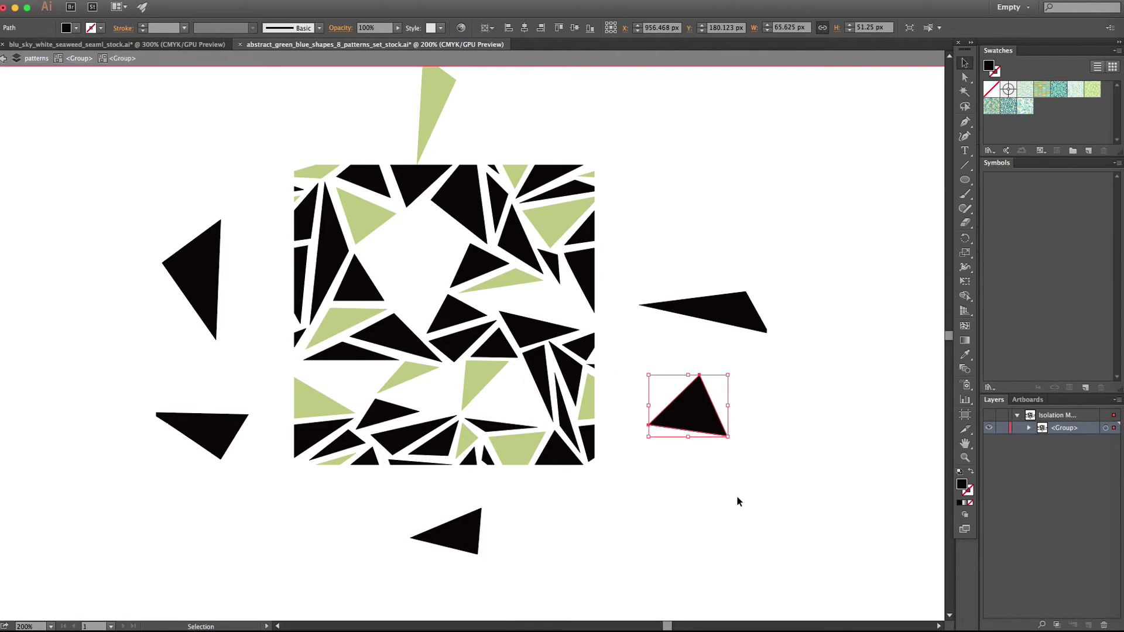
pyautogui.press('a')
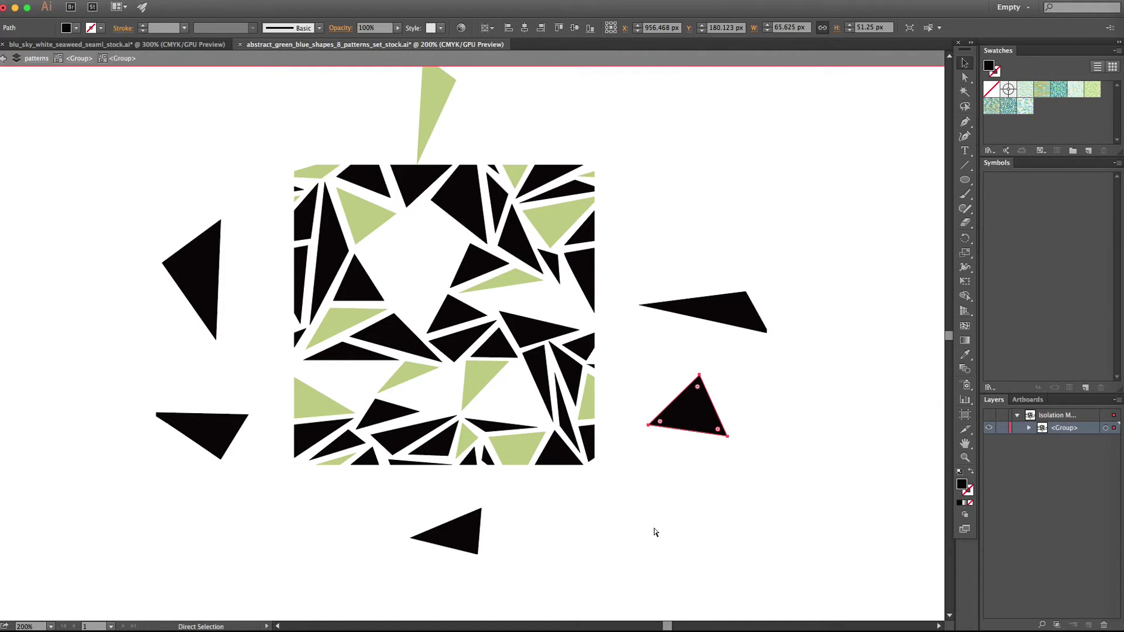
# Undo the moves and the black recolouring so the tile is whole in teal, mint and green
pyautogui.press('super+z')
pyautogui.press('super+z')
pyautogui.press('super+z')
pyautogui.press('super+z')
pyautogui.press('super+z')
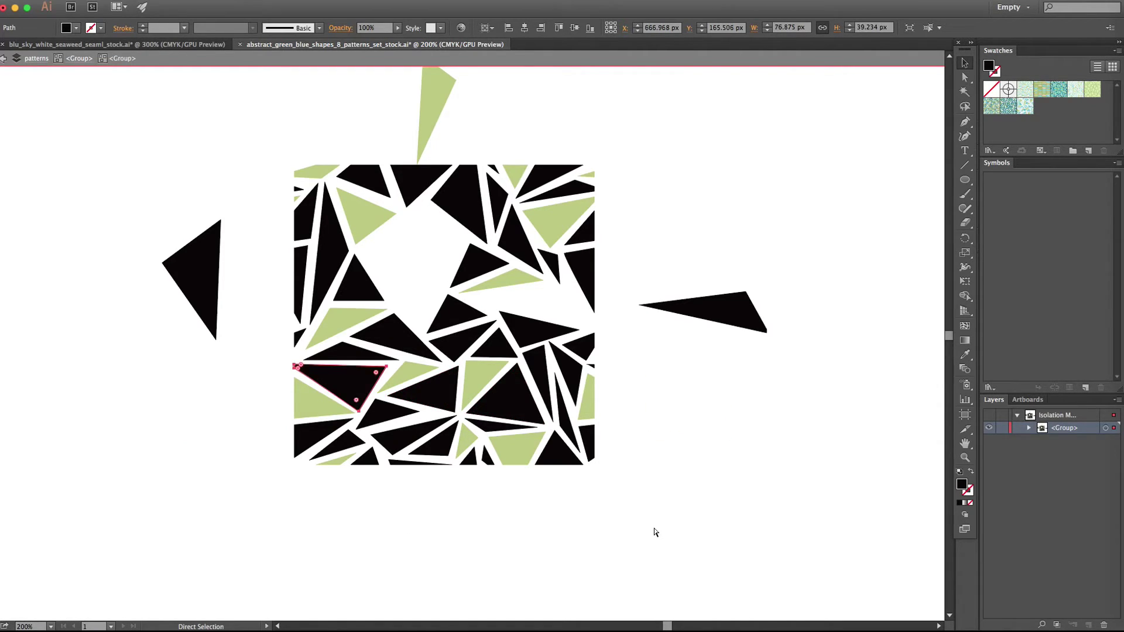
pyautogui.press('super+z')
pyautogui.press('super+z')
pyautogui.press('super+z')
pyautogui.press('v')
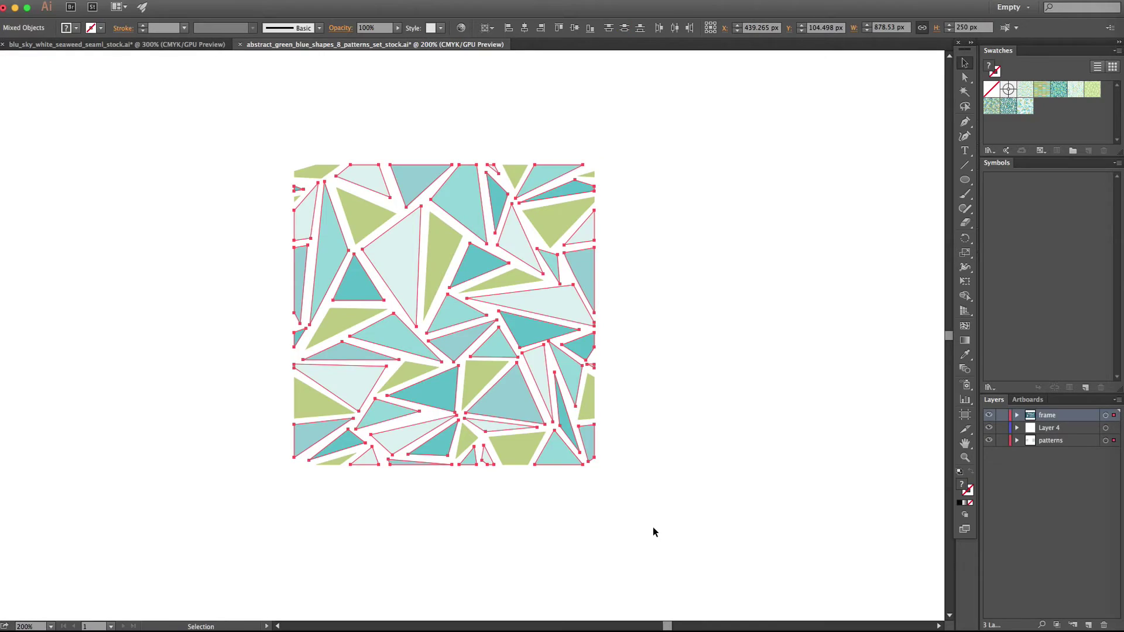